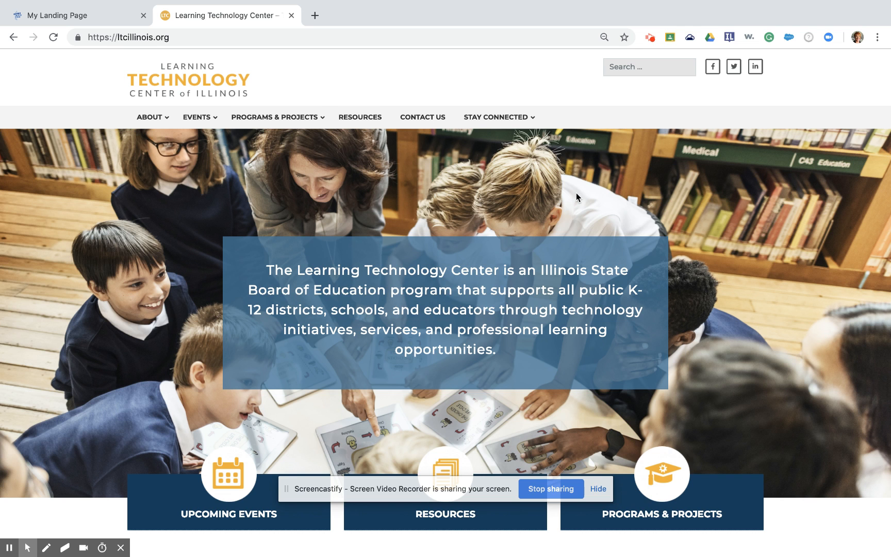
Open the LTC Community page of the Learning Technology Center site and review its description
{"action": "mouse_move", "coordinate": [486, 118]}
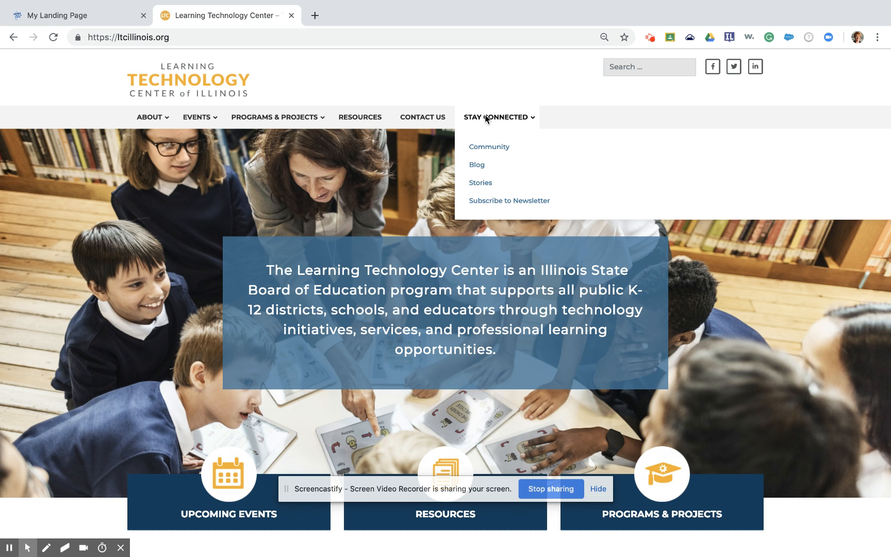
{"action": "left_click", "coordinate": [489, 148]}
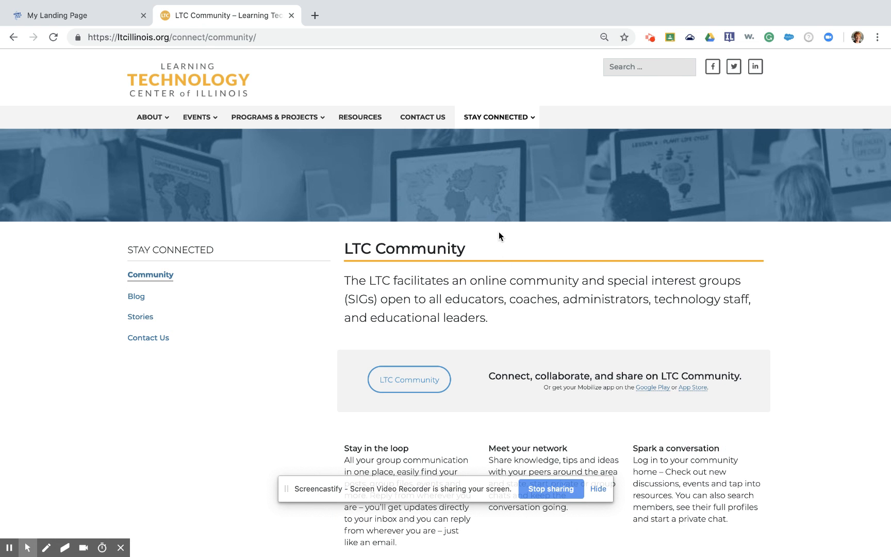
{"action": "scroll", "coordinate": [509, 267], "scroll_direction": "down", "scroll_amount": 3}
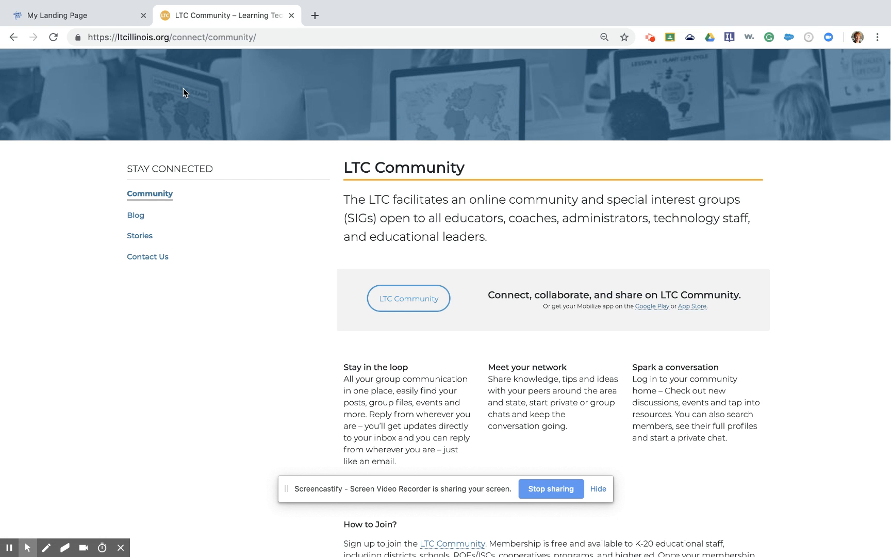
Switch to the USAC portal landing page and list the FCC Form 471 applications for funding year 2018
{"action": "left_click", "coordinate": [102, 18]}
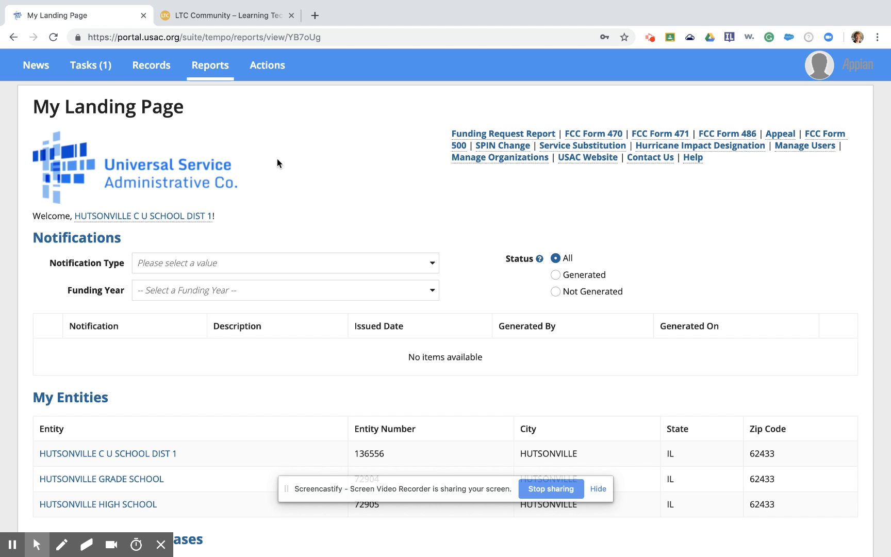
{"action": "scroll", "coordinate": [278, 159], "scroll_direction": "down", "scroll_amount": 8}
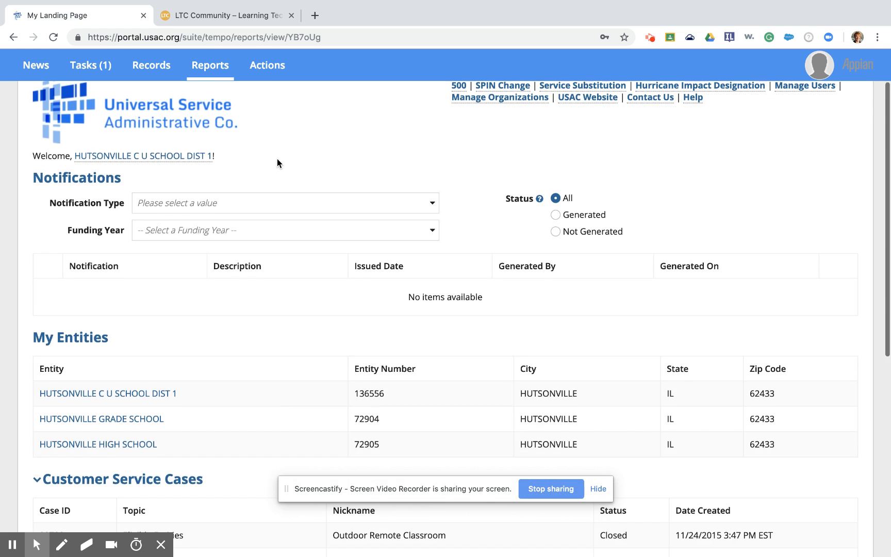
{"action": "scroll", "coordinate": [277, 160], "scroll_direction": "down", "scroll_amount": 9}
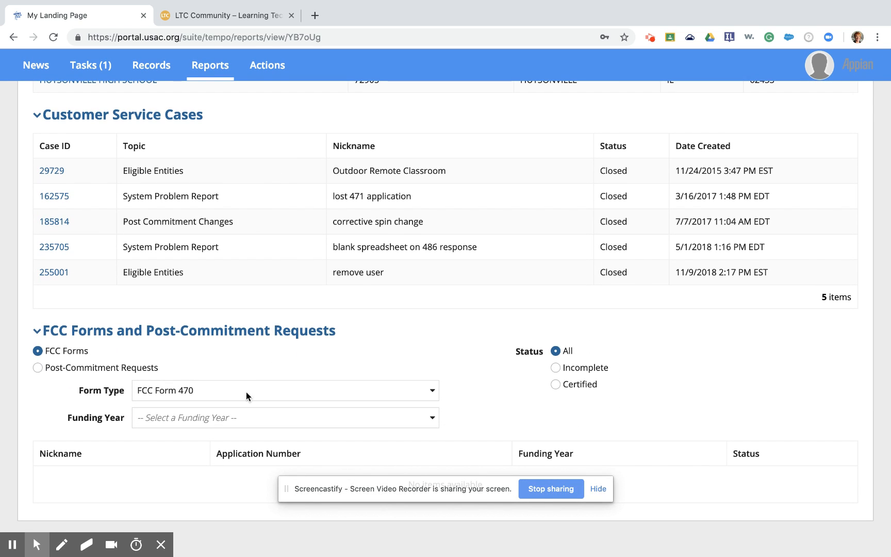
{"action": "left_click", "coordinate": [246, 392]}
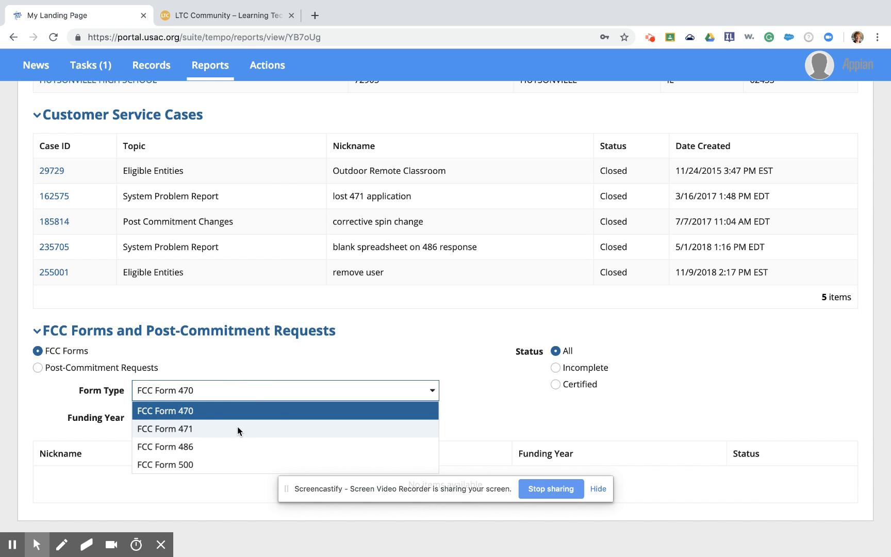
{"action": "left_click", "coordinate": [238, 428]}
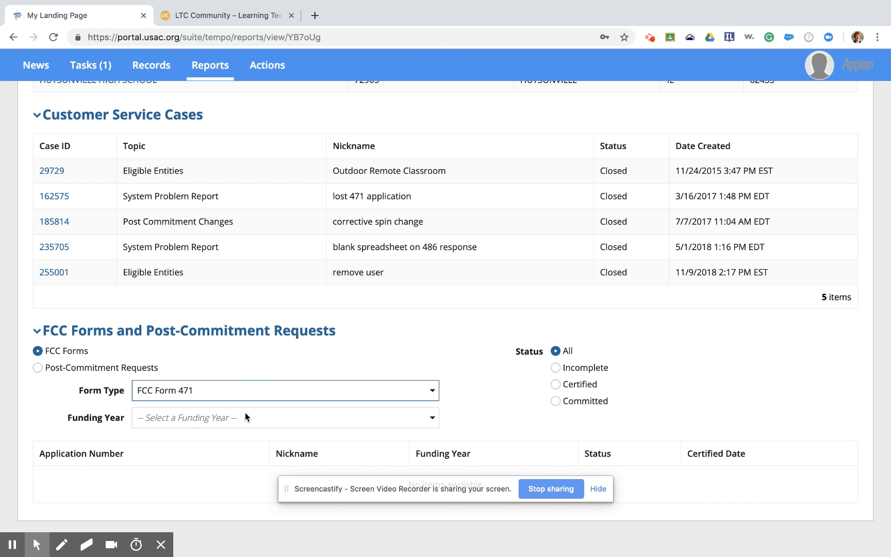
{"action": "left_click", "coordinate": [246, 417]}
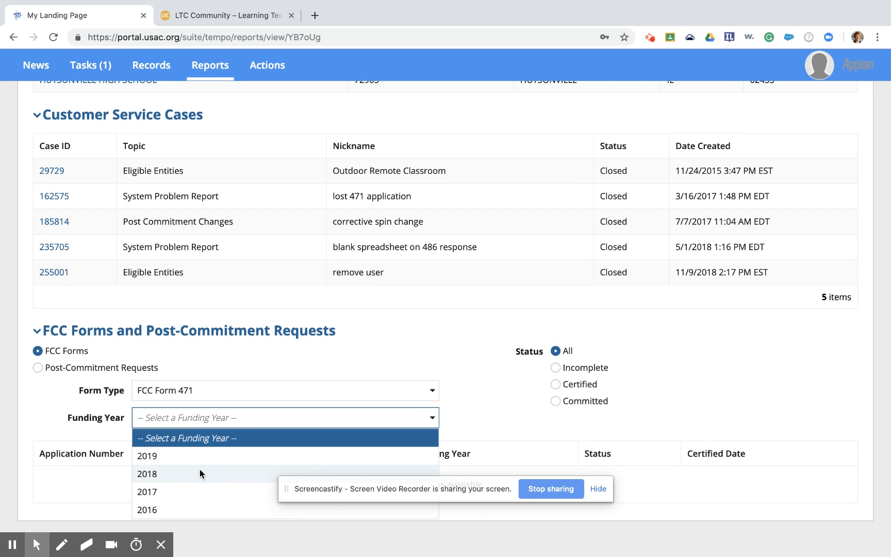
{"action": "left_click", "coordinate": [199, 473]}
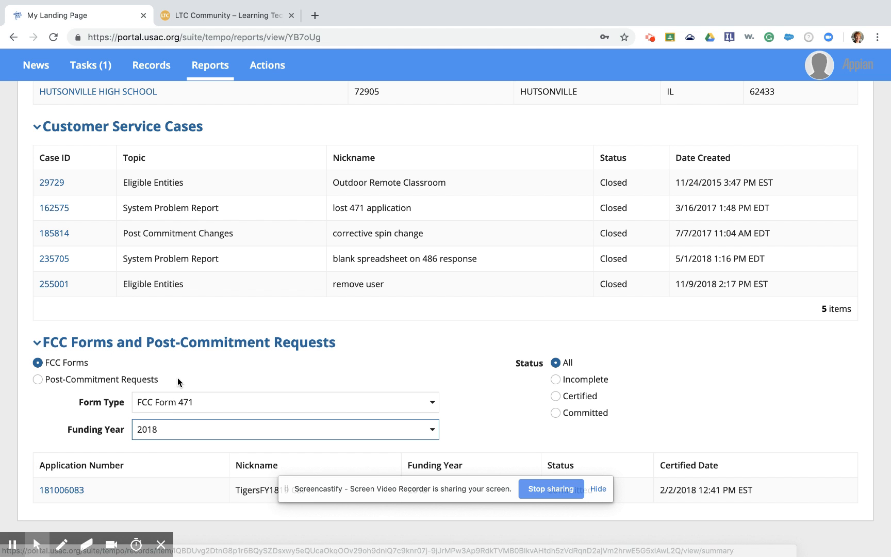
Start a new FCC Form 471, give it the application nickname "Hut 471 FY19-20 Cat 1", and save it to continue
{"action": "scroll", "coordinate": [177, 378], "scroll_direction": "up", "scroll_amount": 7}
{"action": "scroll", "coordinate": [180, 386], "scroll_direction": "up", "scroll_amount": 2}
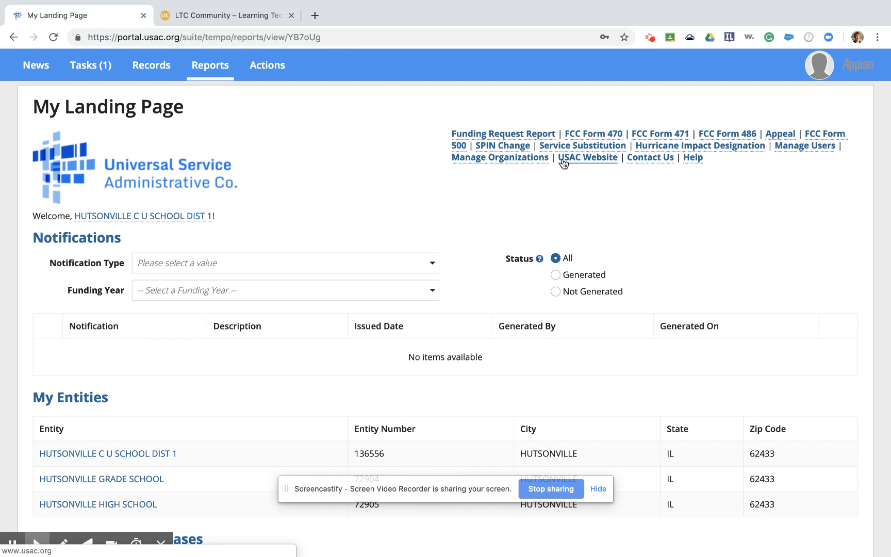
{"action": "left_click", "coordinate": [657, 133]}
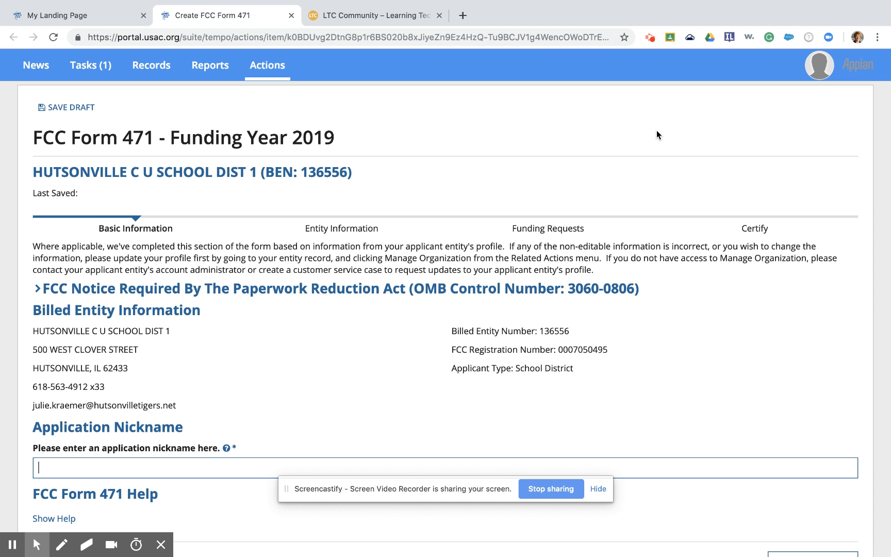
{"action": "scroll", "coordinate": [656, 130], "scroll_direction": "down", "scroll_amount": 3}
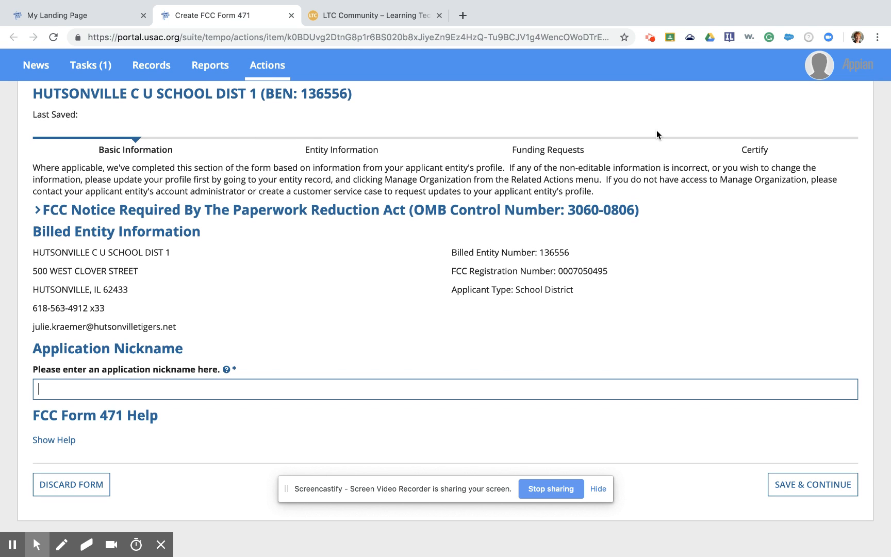
{"action": "type", "text": "Hu"}
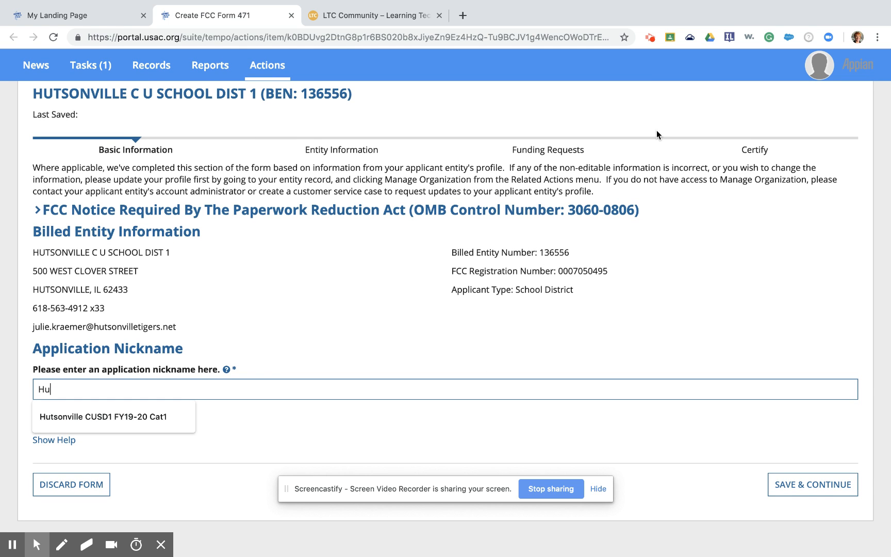
{"action": "type", "text": "t 471"}
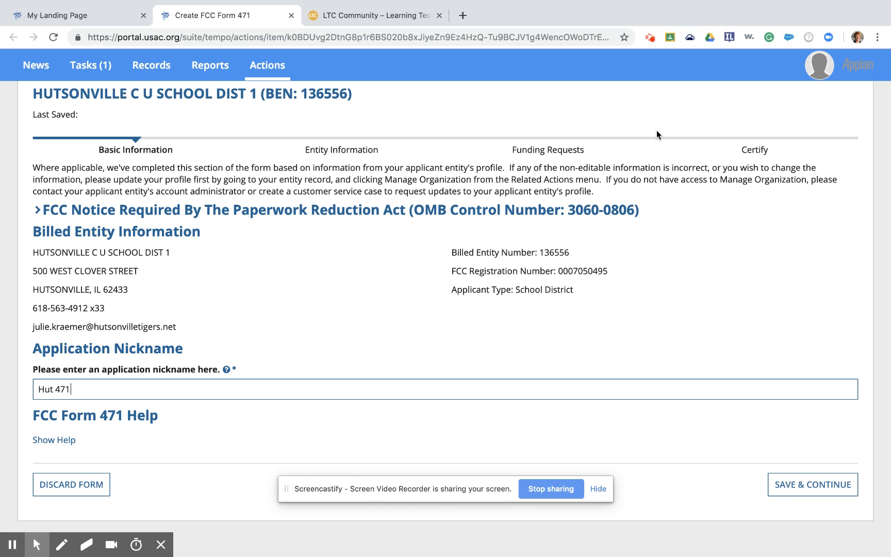
{"action": "type", "text": " FY19-20"}
{"action": "type", "text": "Cat 1"}
{"action": "left_click", "coordinate": [813, 484]}
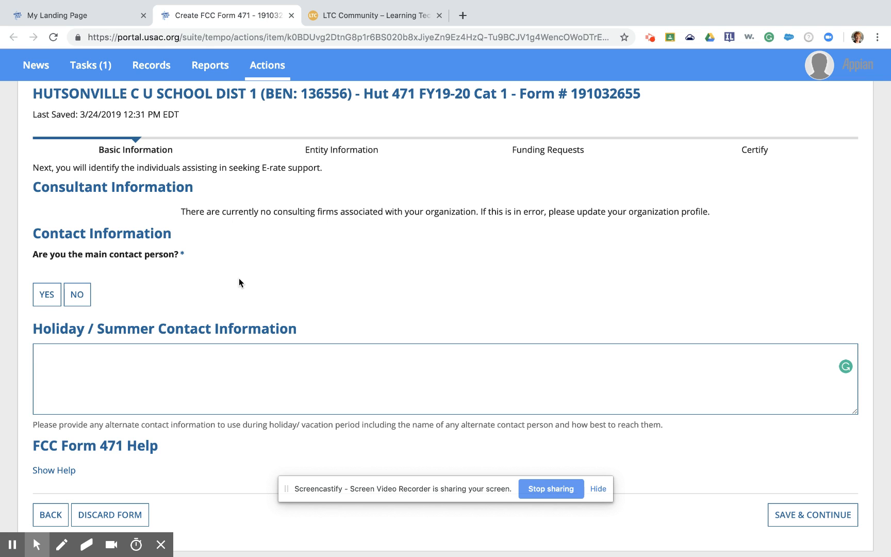
Answer Yes to being the main contact person and save Category 1 as the form's category of service
{"action": "left_click", "coordinate": [47, 299]}
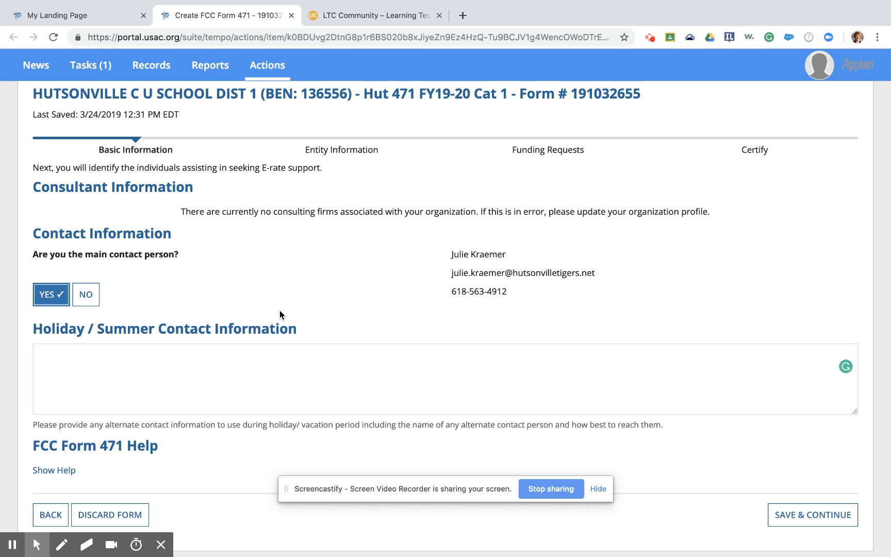
{"action": "scroll", "coordinate": [278, 314], "scroll_direction": "down", "scroll_amount": 1}
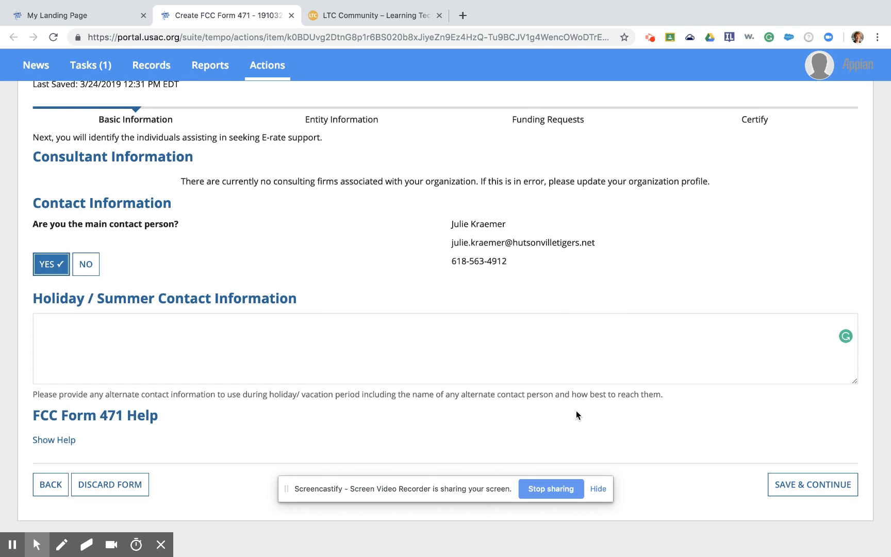
{"action": "left_click", "coordinate": [799, 492]}
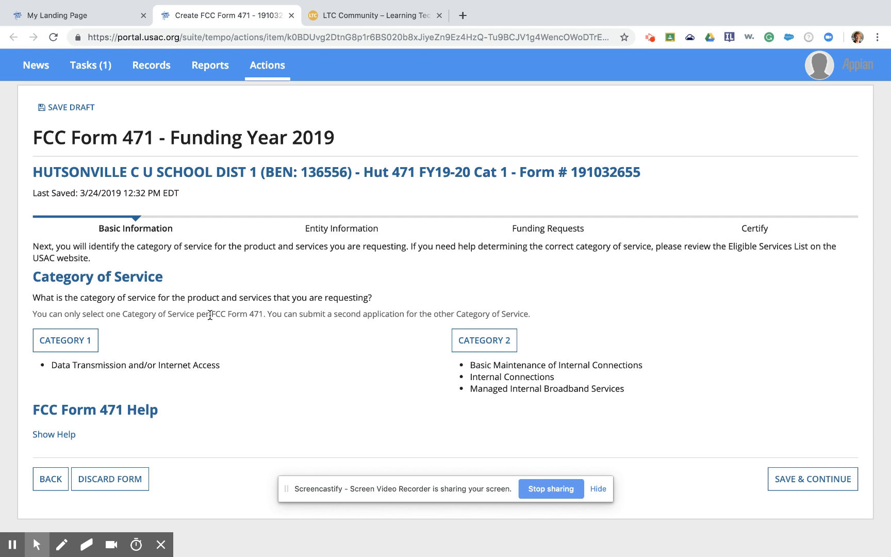
{"action": "left_click", "coordinate": [86, 349]}
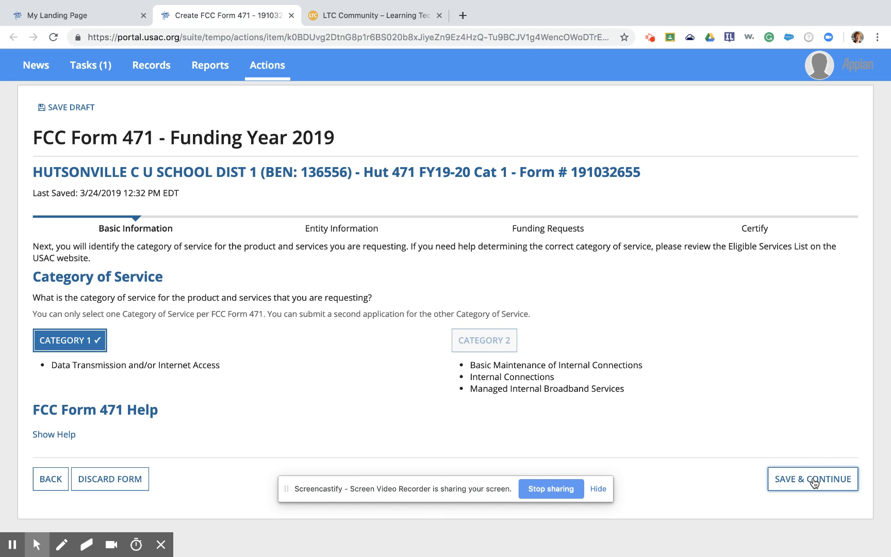
{"action": "left_click", "coordinate": [814, 483]}
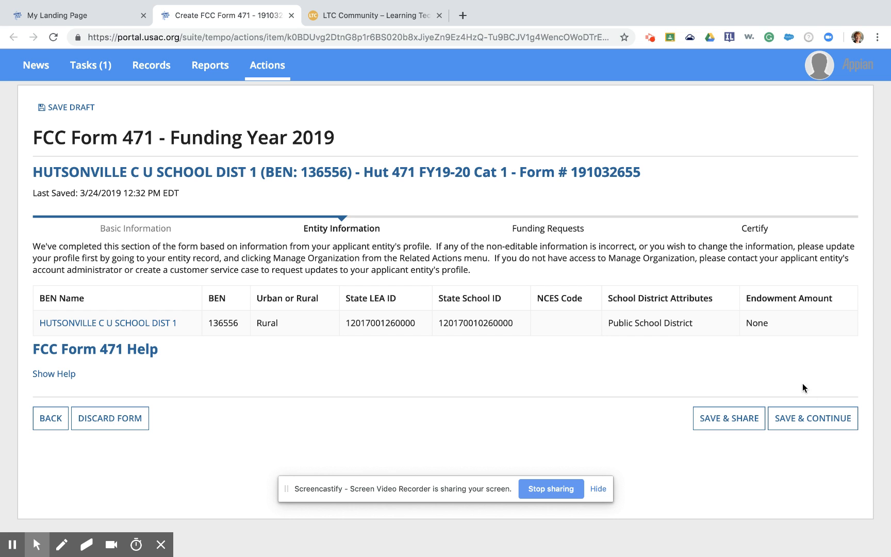
Review and save the billed entity, related entities and discount calculation pages to reach the Funding Requests section
{"action": "left_click", "coordinate": [826, 427]}
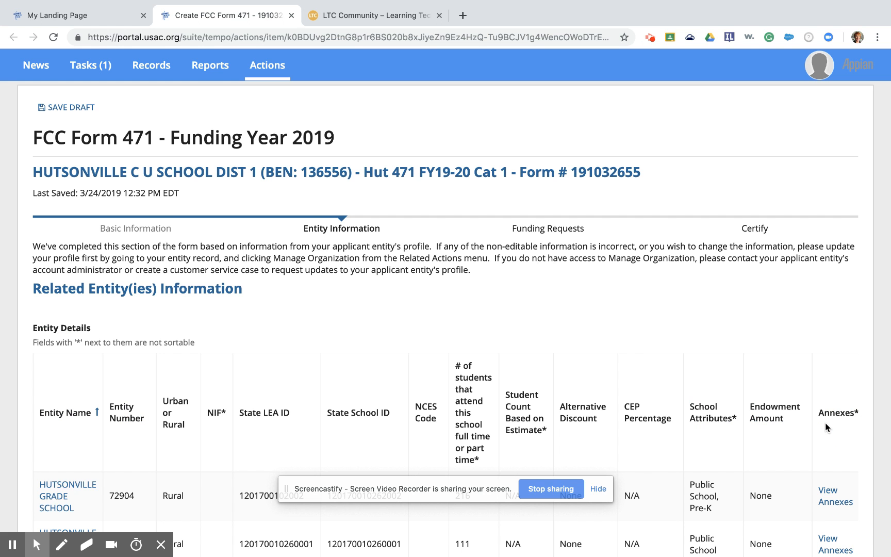
{"action": "scroll", "coordinate": [825, 422], "scroll_direction": "down", "scroll_amount": 5}
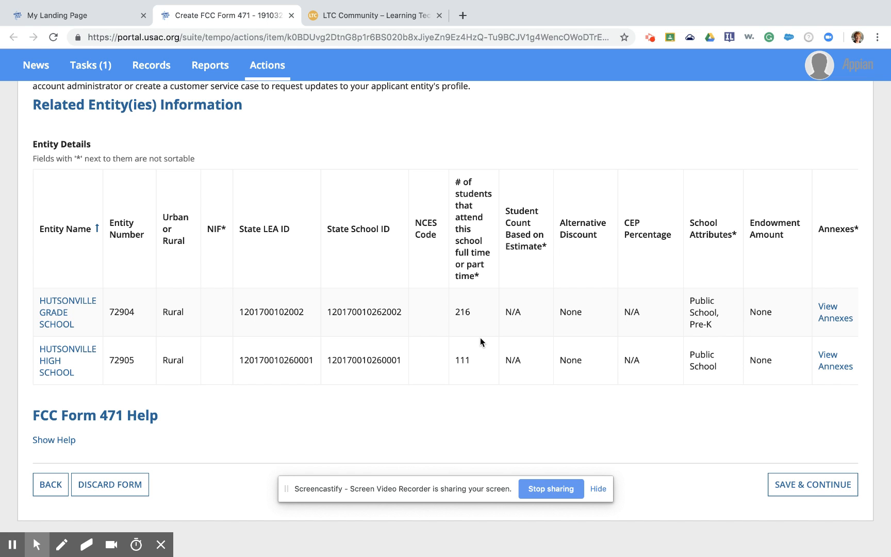
{"action": "left_click", "coordinate": [802, 484]}
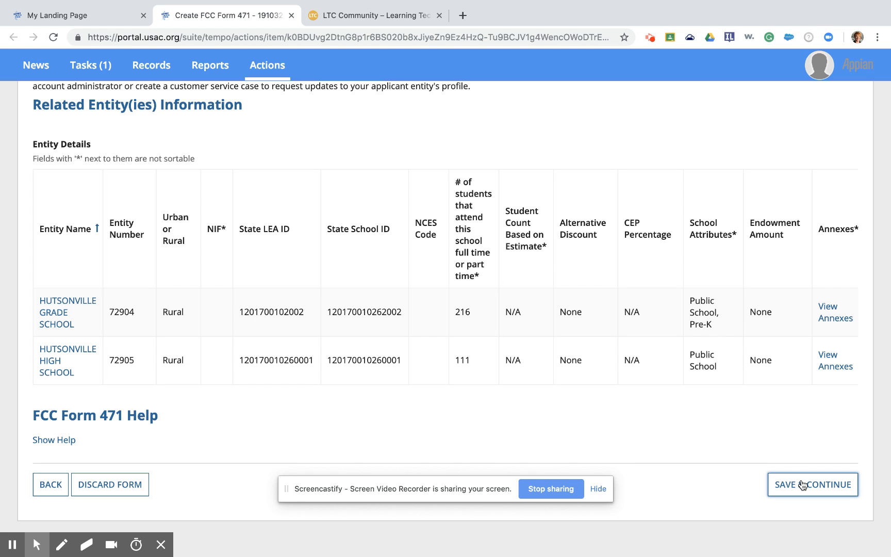
{"action": "left_click", "coordinate": [802, 484]}
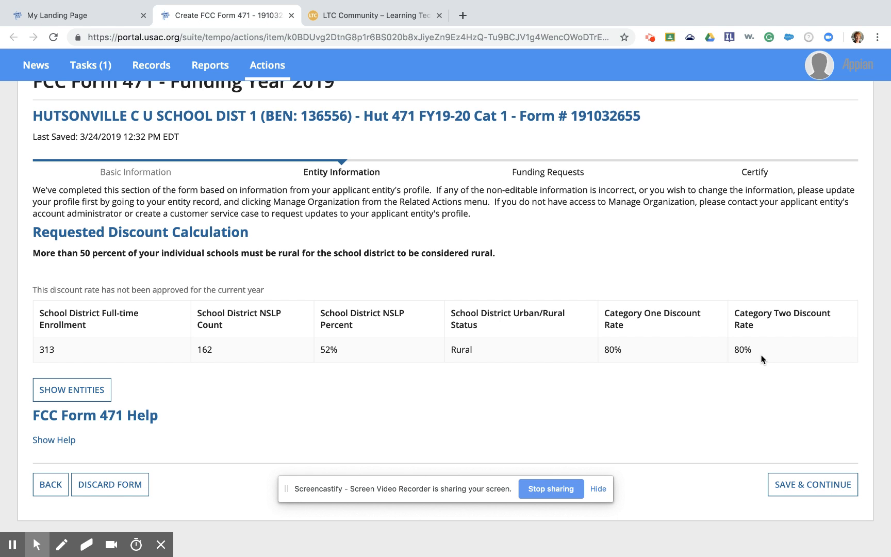
{"action": "left_click", "coordinate": [812, 484]}
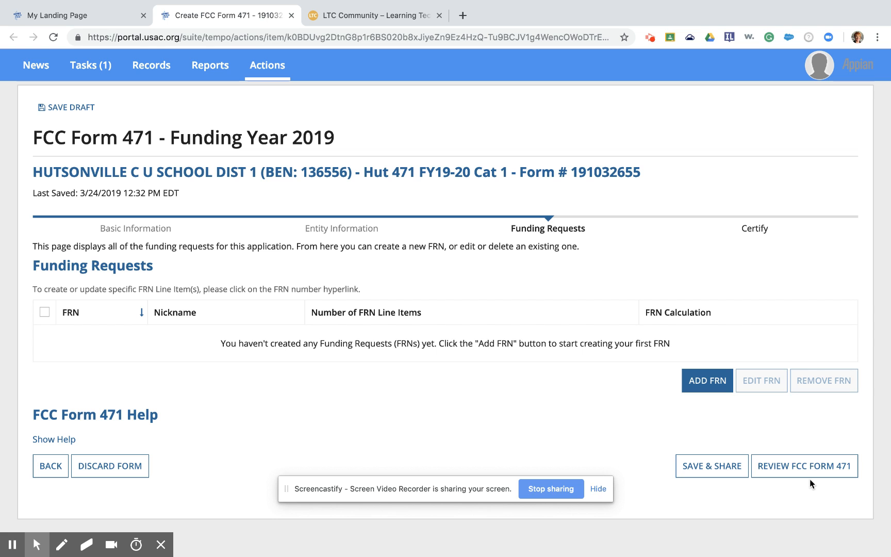
Add a funding request nicknamed "Internet access for district" and mark it as not continuing an FRN from a previous funding year
{"action": "left_click", "coordinate": [712, 392]}
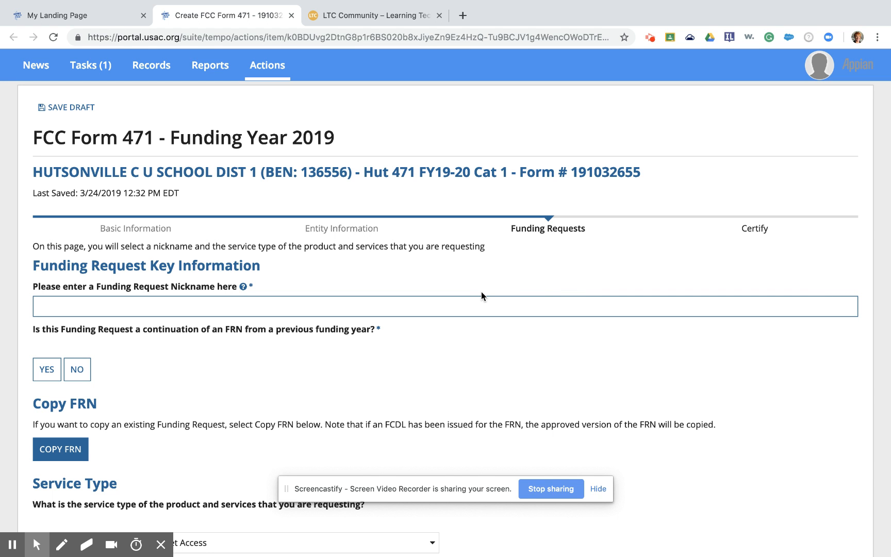
{"action": "type", "text": "I"}
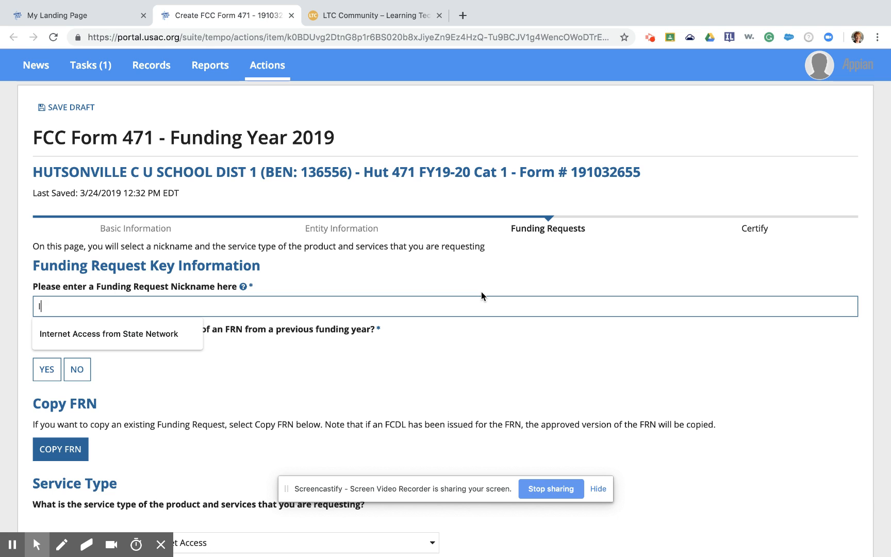
{"action": "type", "text": "nternet access fo"}
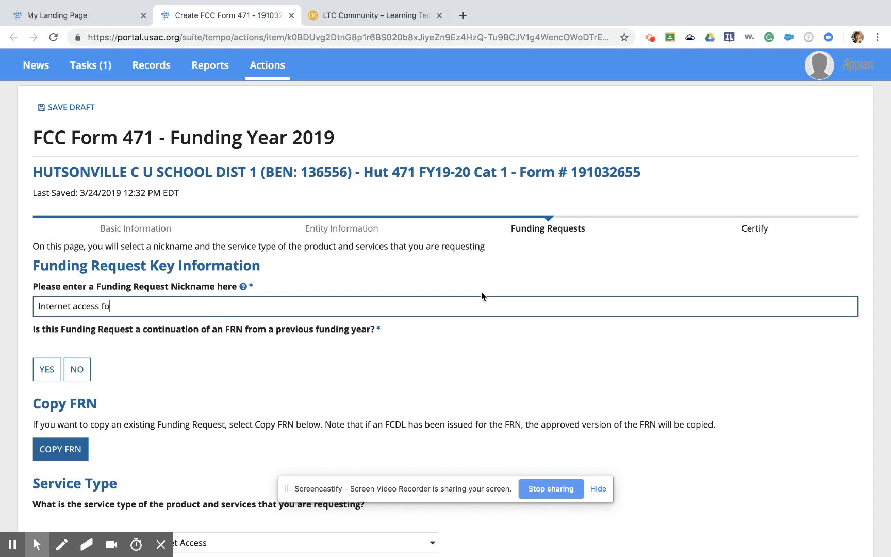
{"action": "type", "text": "r district"}
{"action": "scroll", "coordinate": [230, 338], "scroll_direction": "down", "scroll_amount": 2}
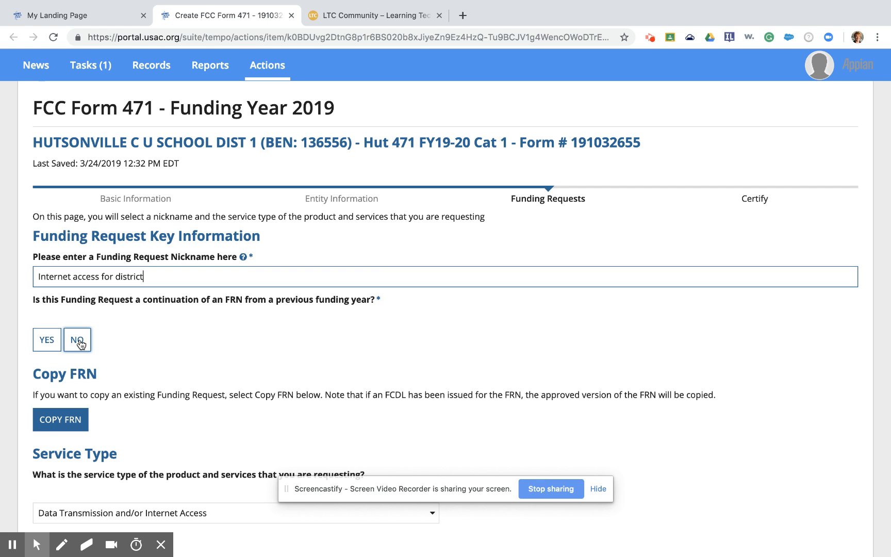
{"action": "left_click", "coordinate": [79, 341]}
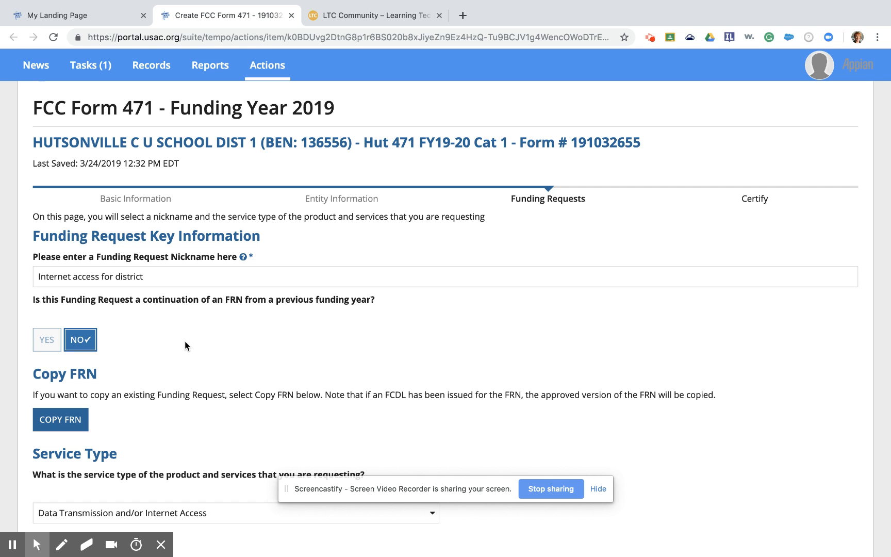
Check the funding request's service type choices, keeping Data Transmission and/or Internet Access
{"action": "scroll", "coordinate": [184, 341], "scroll_direction": "down", "scroll_amount": 1}
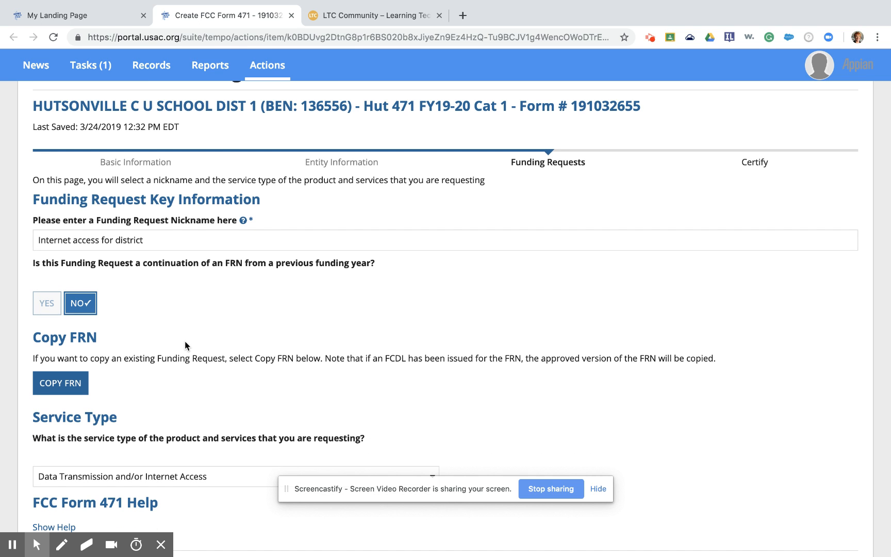
{"action": "scroll", "coordinate": [185, 341], "scroll_direction": "down", "scroll_amount": 3}
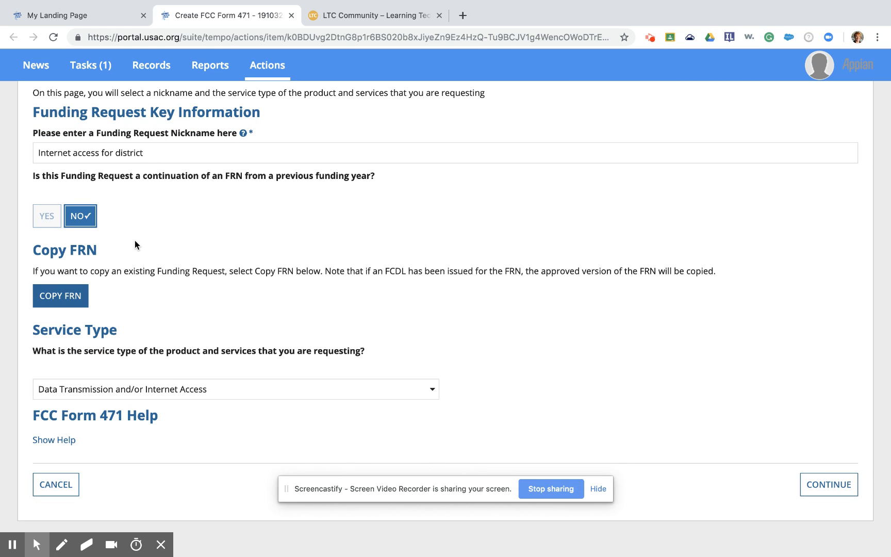
{"action": "left_click", "coordinate": [155, 393]}
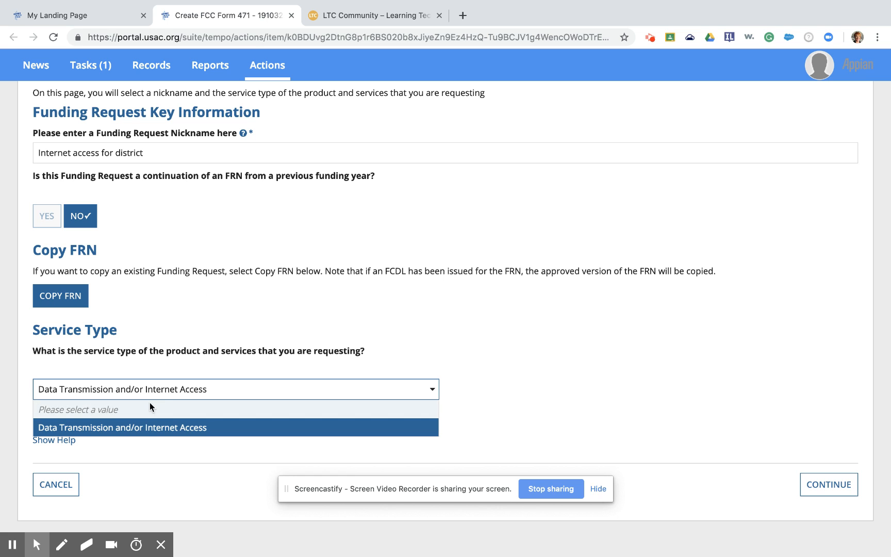
{"action": "left_click", "coordinate": [178, 390]}
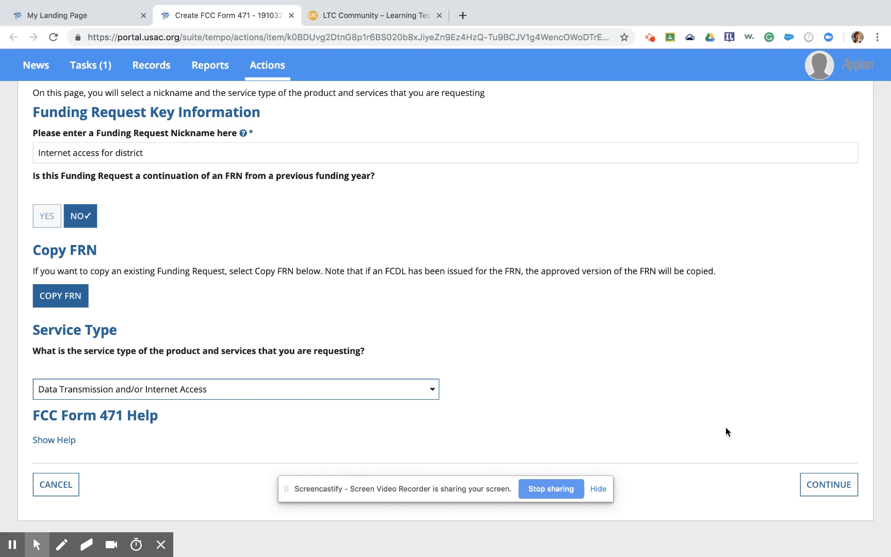
Proceed to the FRN contract page and record the services as being purchased under a contract
{"action": "left_click", "coordinate": [824, 489]}
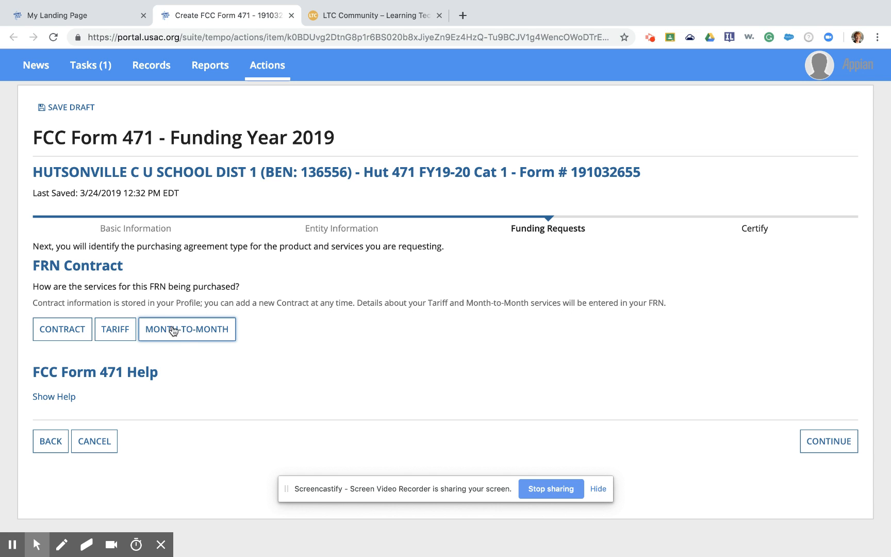
{"action": "left_click", "coordinate": [55, 341]}
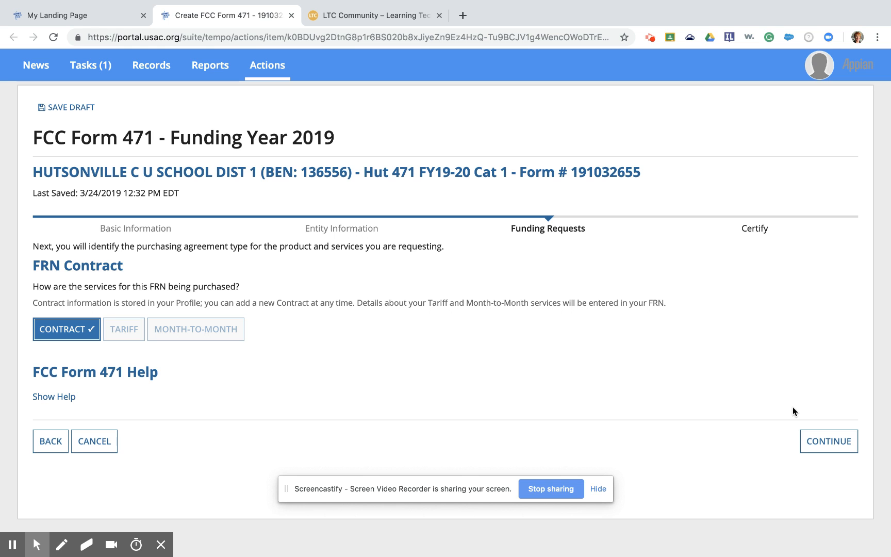
{"action": "left_click", "coordinate": [812, 446]}
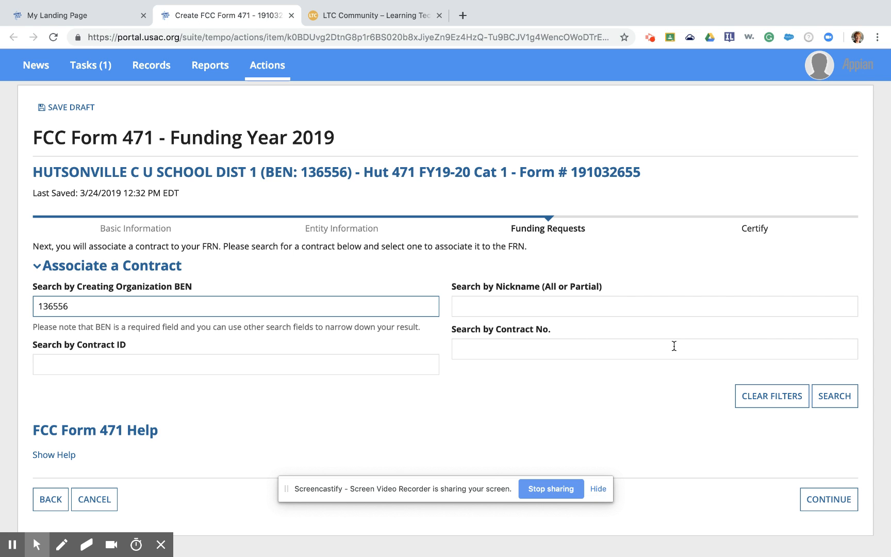
Search the district's contracts, sorted by descending contract ID, and select the "ICN Internet Access start 2019-20" contract for the funding request
{"action": "left_click", "coordinate": [836, 399]}
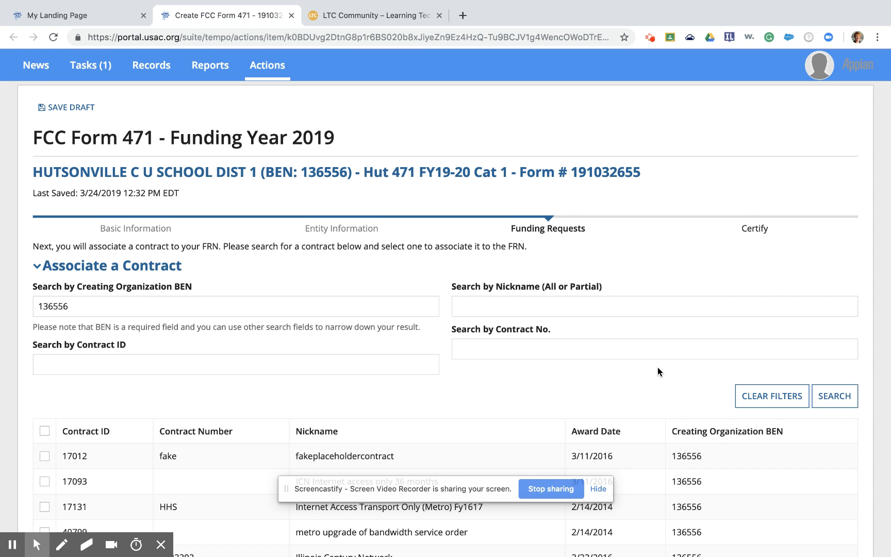
{"action": "scroll", "coordinate": [657, 371], "scroll_direction": "down", "scroll_amount": 3}
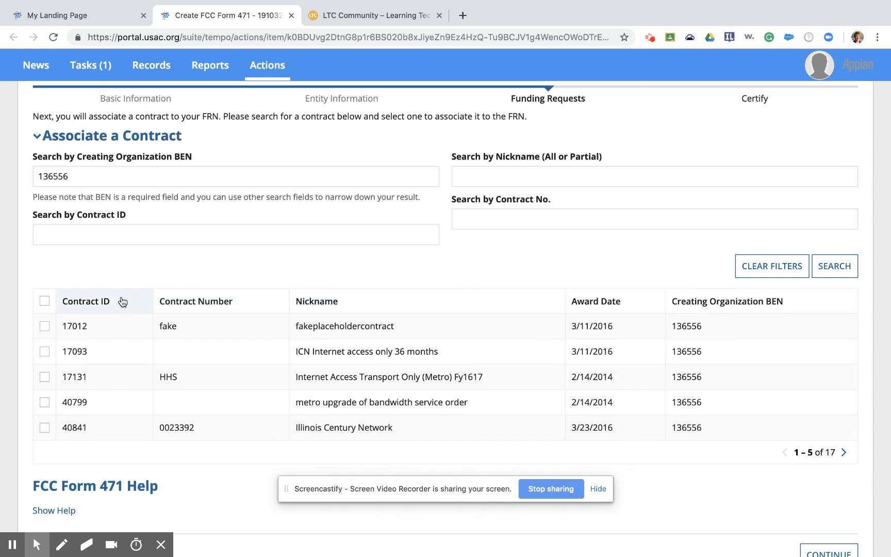
{"action": "left_click", "coordinate": [101, 305]}
{"action": "left_click", "coordinate": [101, 305]}
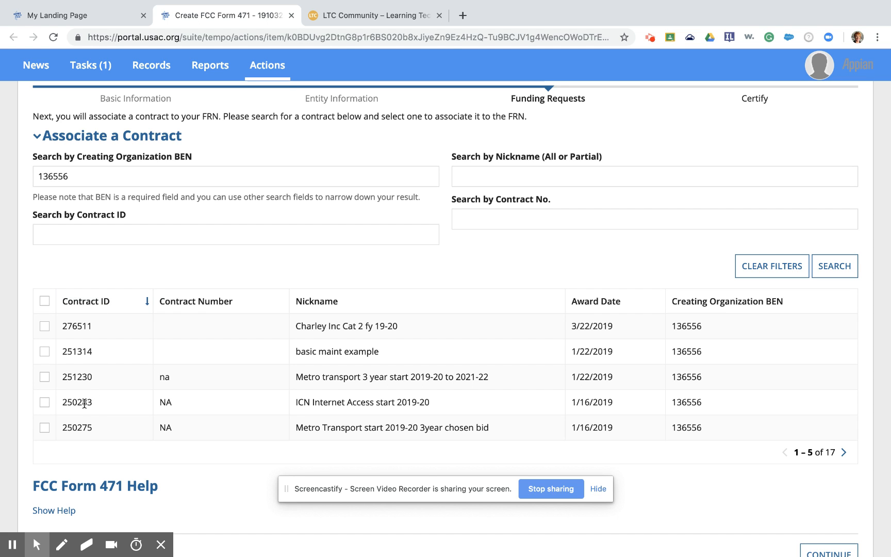
{"action": "left_click", "coordinate": [45, 402]}
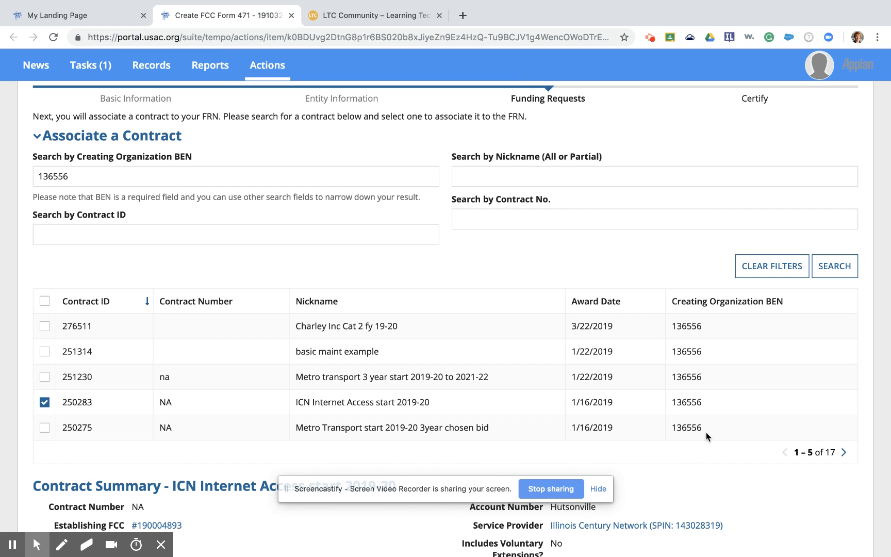
Set the contract's expiration date for the current term to 06/30/2022 and continue to the fiber request page
{"action": "scroll", "coordinate": [686, 455], "scroll_direction": "down", "scroll_amount": 2}
{"action": "scroll", "coordinate": [686, 456], "scroll_direction": "down", "scroll_amount": 5}
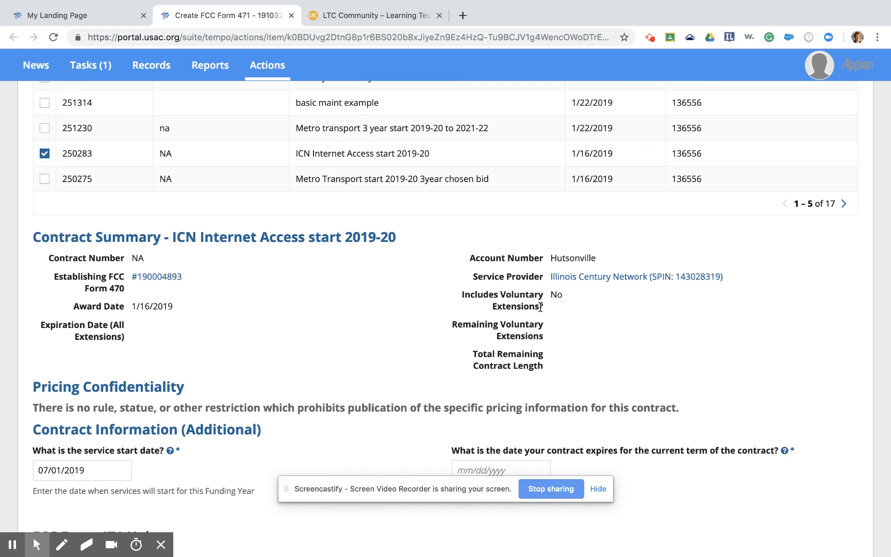
{"action": "scroll", "coordinate": [549, 310], "scroll_direction": "down", "scroll_amount": 1}
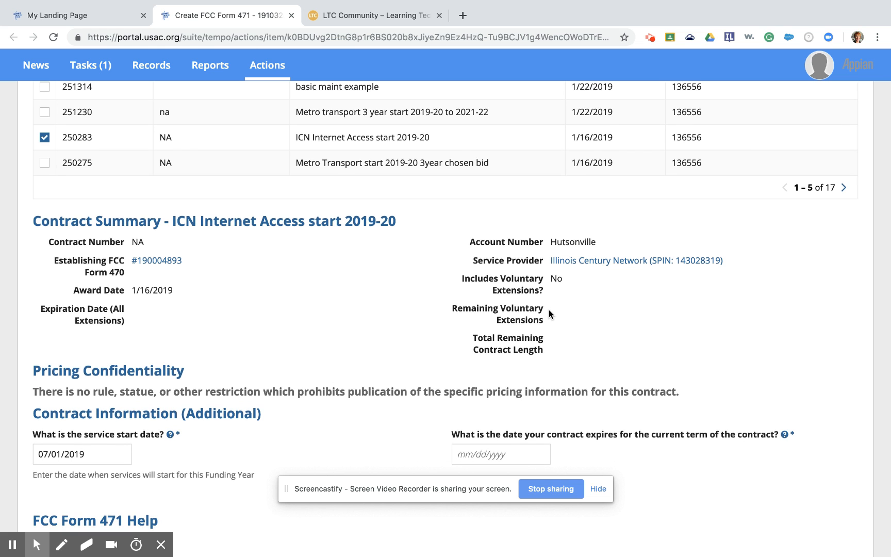
{"action": "scroll", "coordinate": [462, 280], "scroll_direction": "down", "scroll_amount": 3}
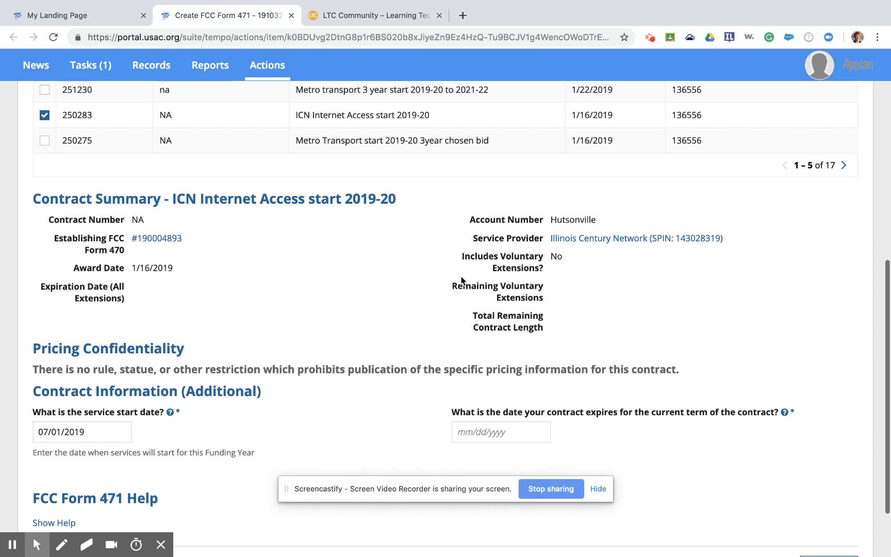
{"action": "scroll", "coordinate": [462, 280], "scroll_direction": "down", "scroll_amount": 1}
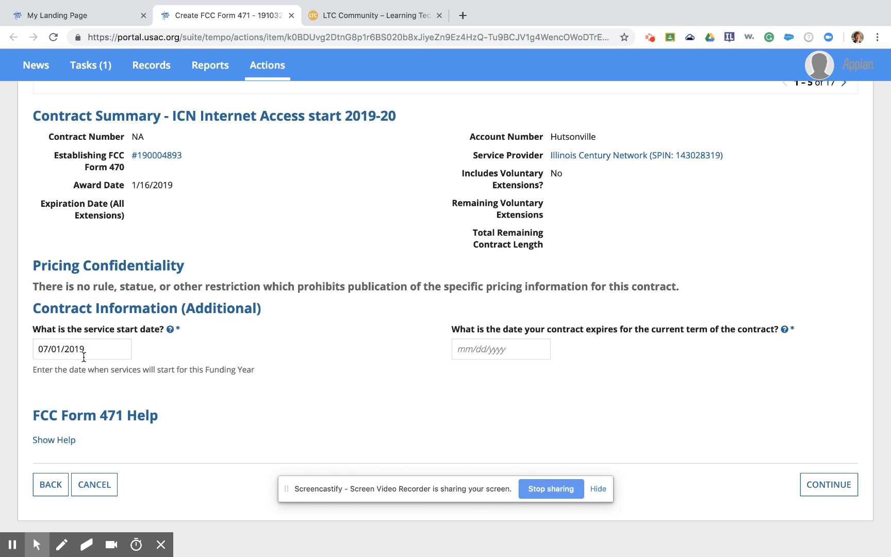
{"action": "left_click", "coordinate": [491, 352]}
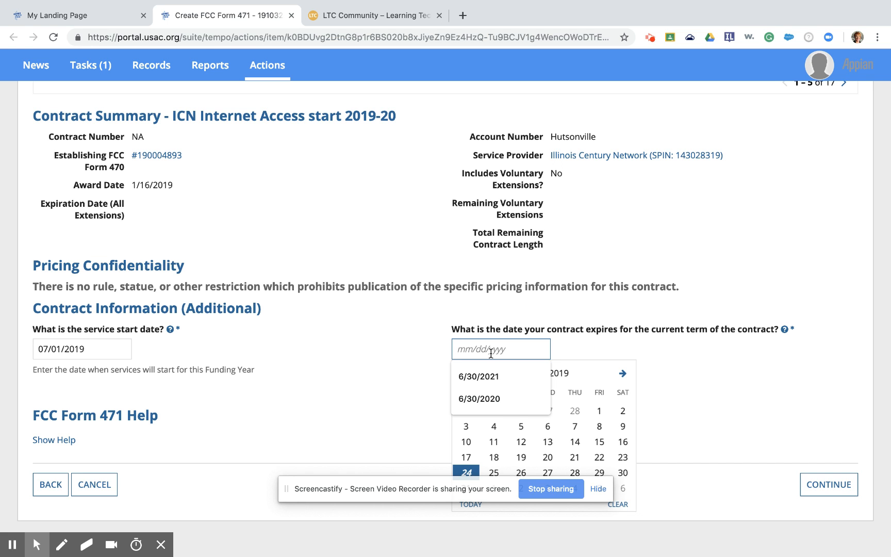
{"action": "type", "text": "06/30"}
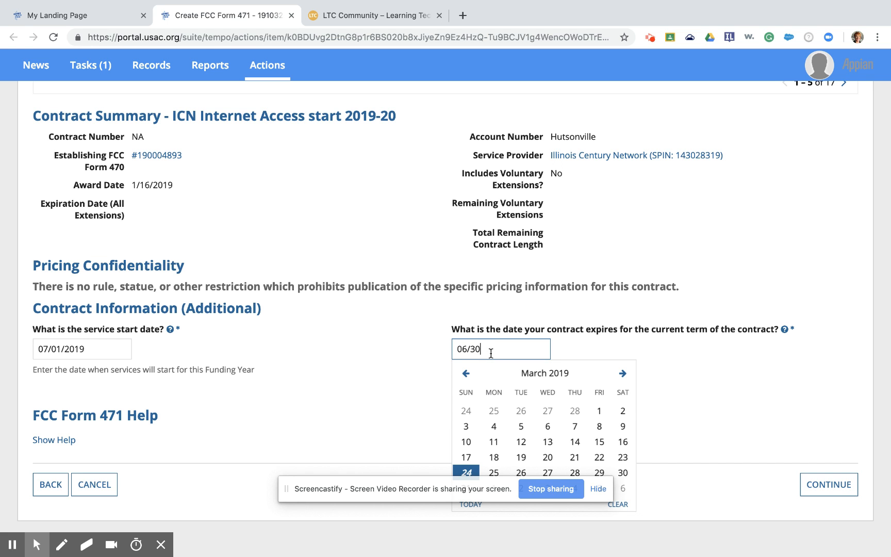
{"action": "type", "text": "/20"}
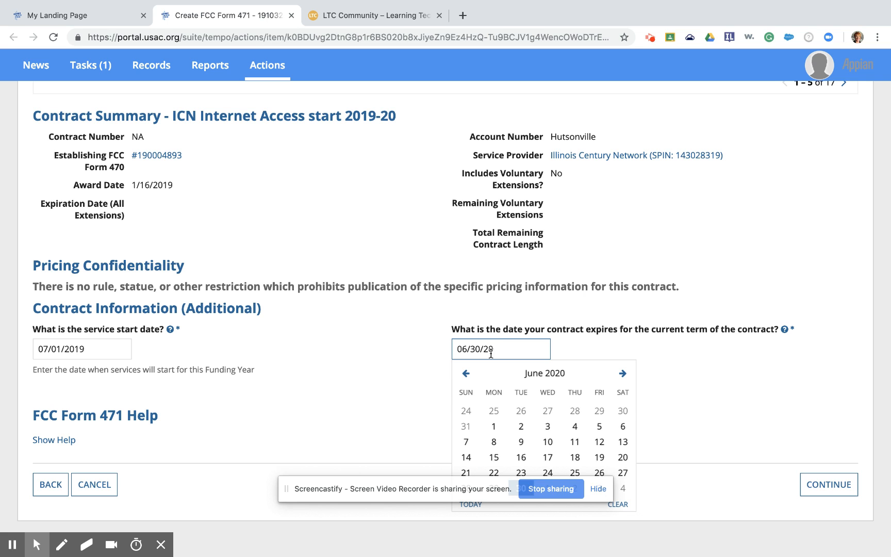
{"action": "type", "text": "22"}
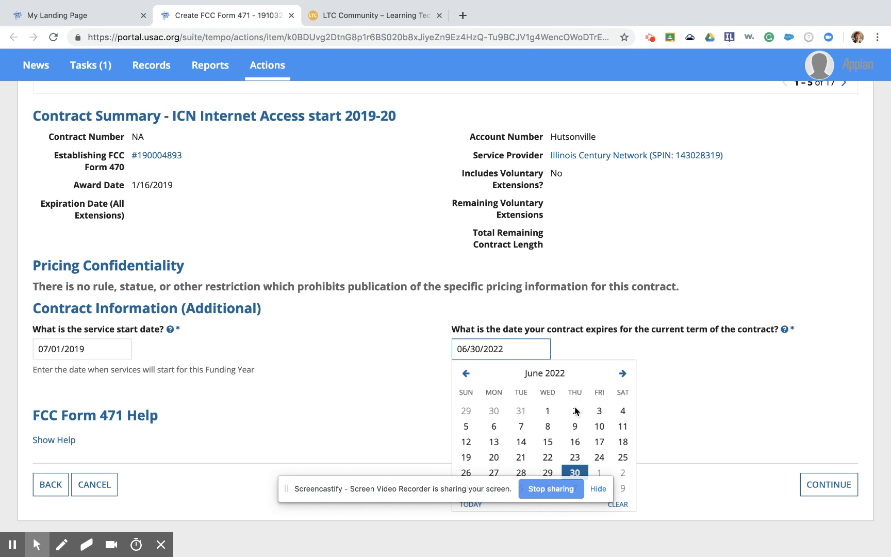
{"action": "left_click", "coordinate": [576, 469]}
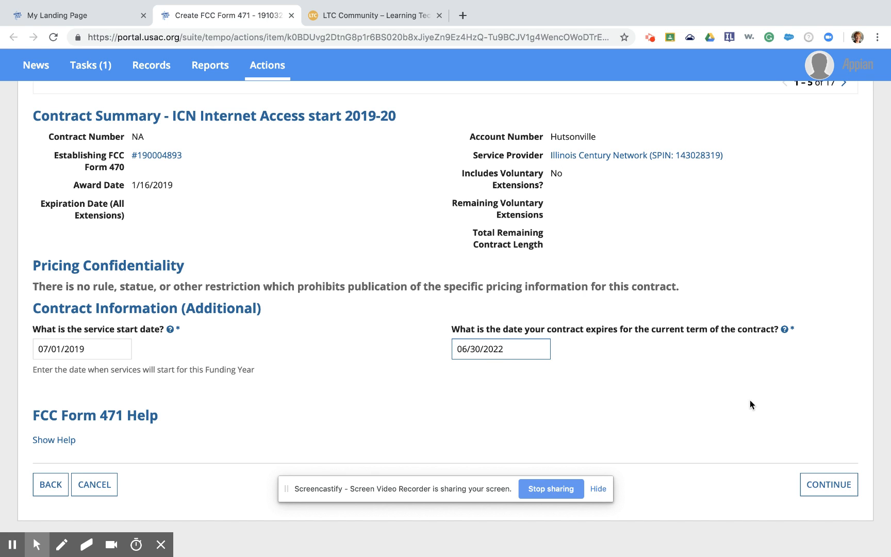
{"action": "left_click", "coordinate": [830, 488]}
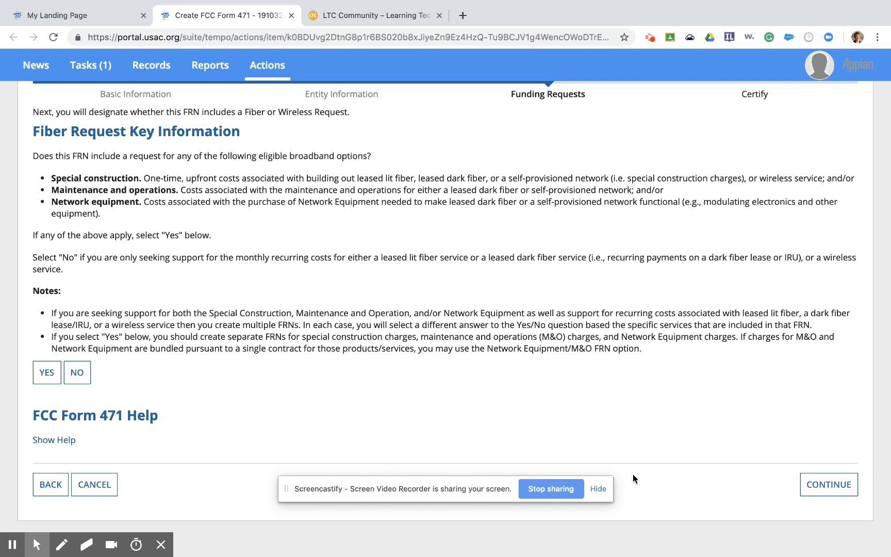
Answer No to the fiber request question and save the narrative "Internet access for entire district 300 Mb bandwidth shared."
{"action": "left_click", "coordinate": [91, 376]}
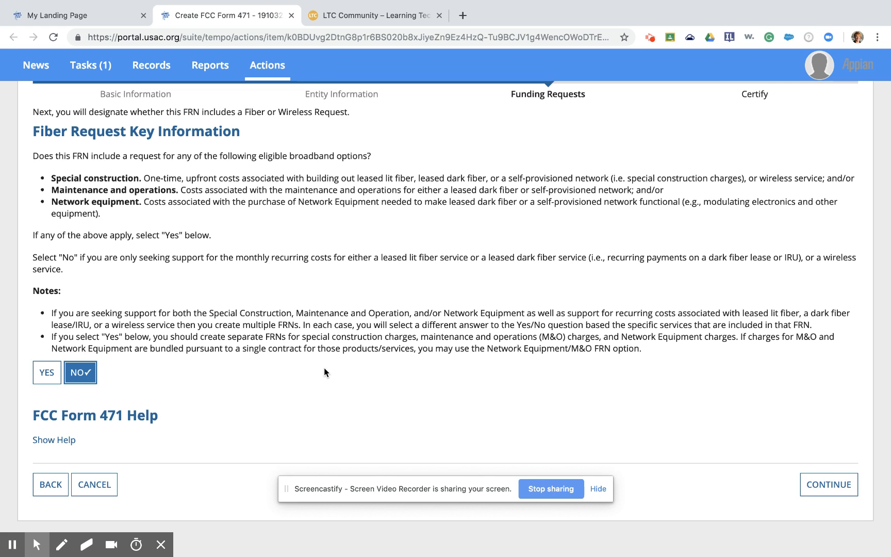
{"action": "left_click", "coordinate": [838, 487]}
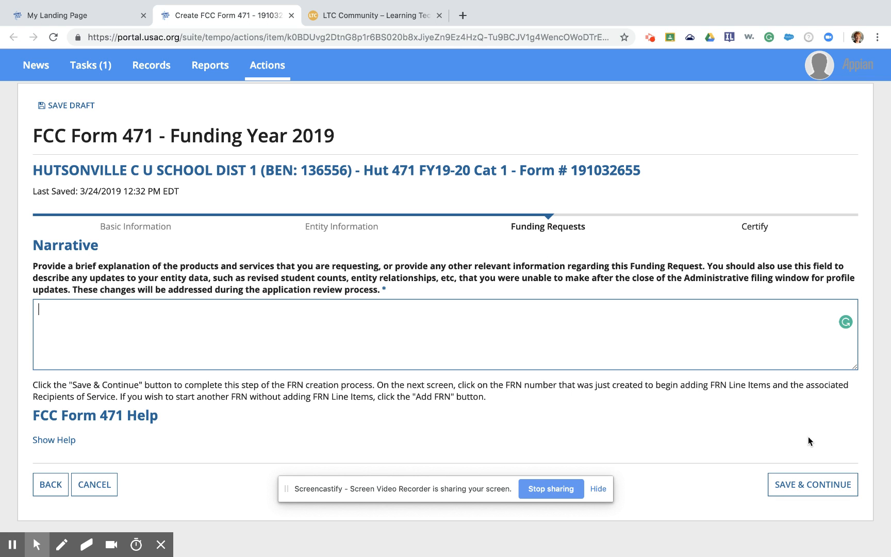
{"action": "type", "text": "Internet access for e"}
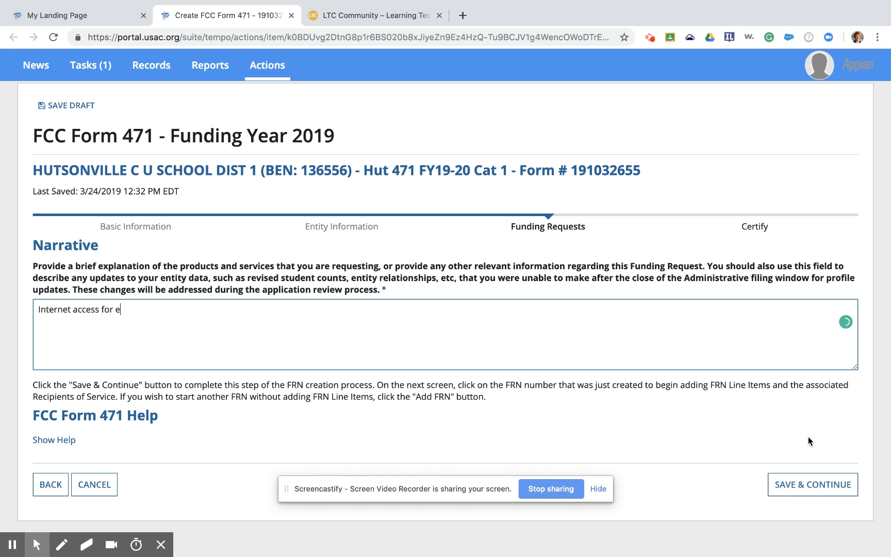
{"action": "type", "text": "ntire district 300 Mb."}
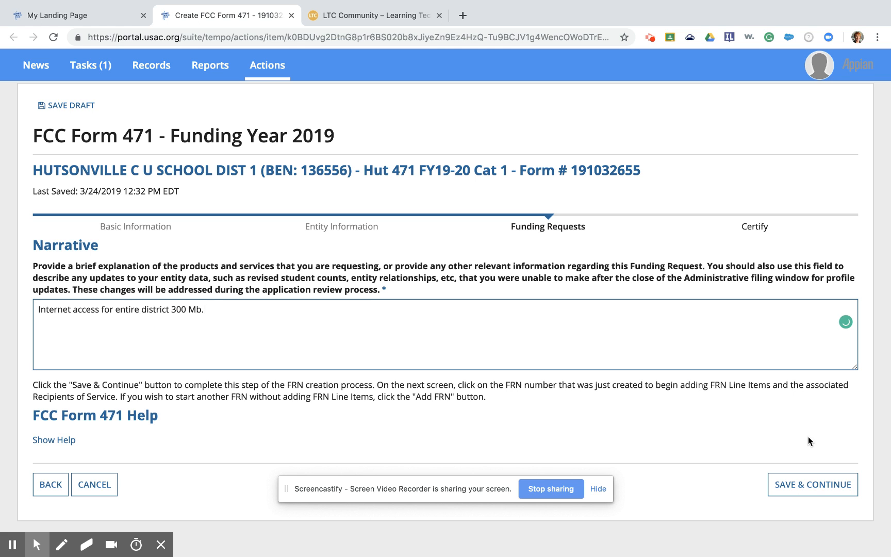
{"action": "key", "text": "BackSpace"}
{"action": "type", "text": " bandwidt"}
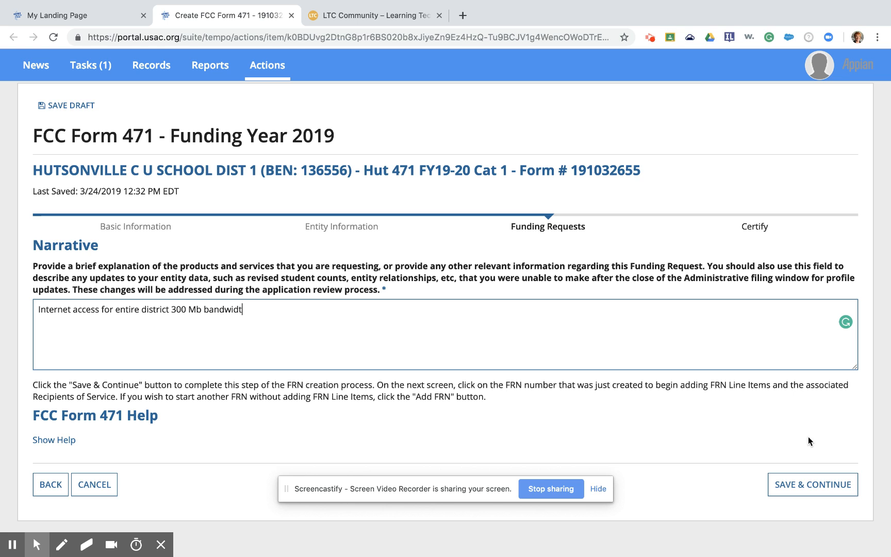
{"action": "type", "text": "h shared."}
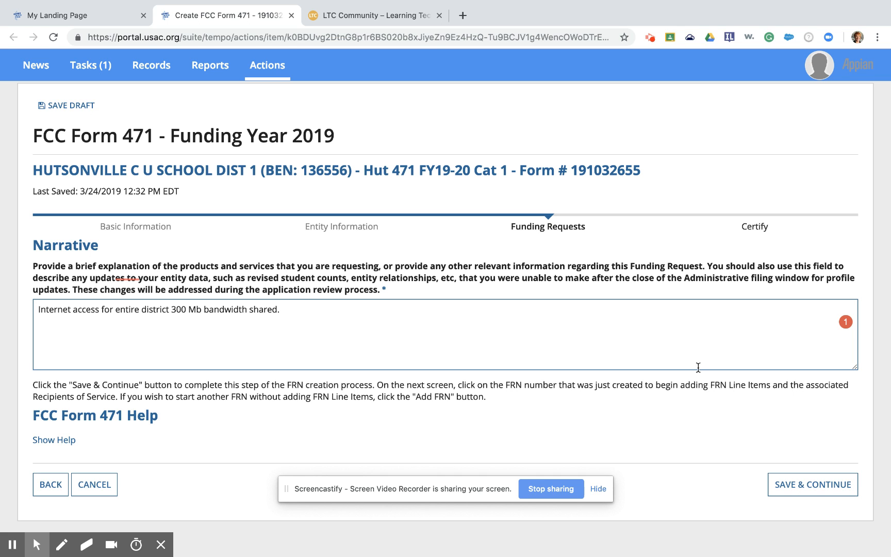
{"action": "left_click", "coordinate": [802, 486]}
{"action": "left_click", "coordinate": [802, 486]}
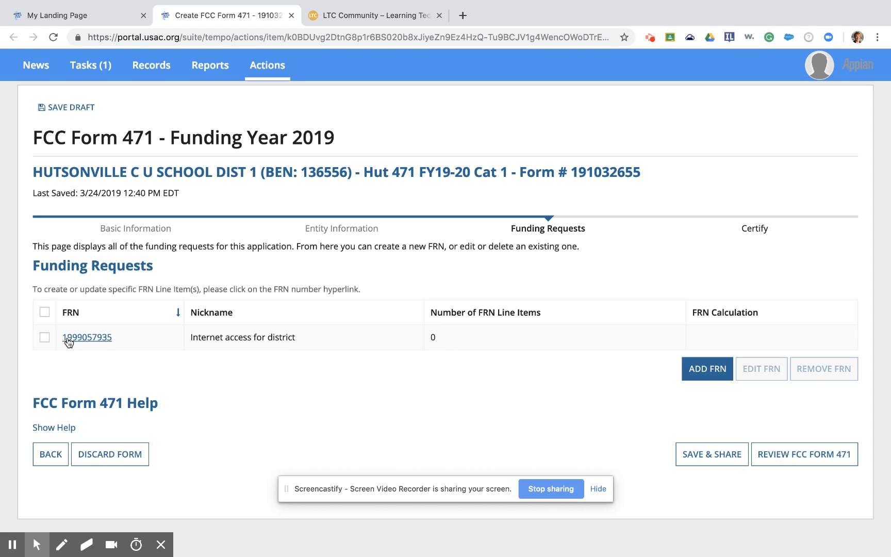
Add a line item to the funding request with purpose Internet access service with no circuit and function Fiber
{"action": "left_click", "coordinate": [84, 338]}
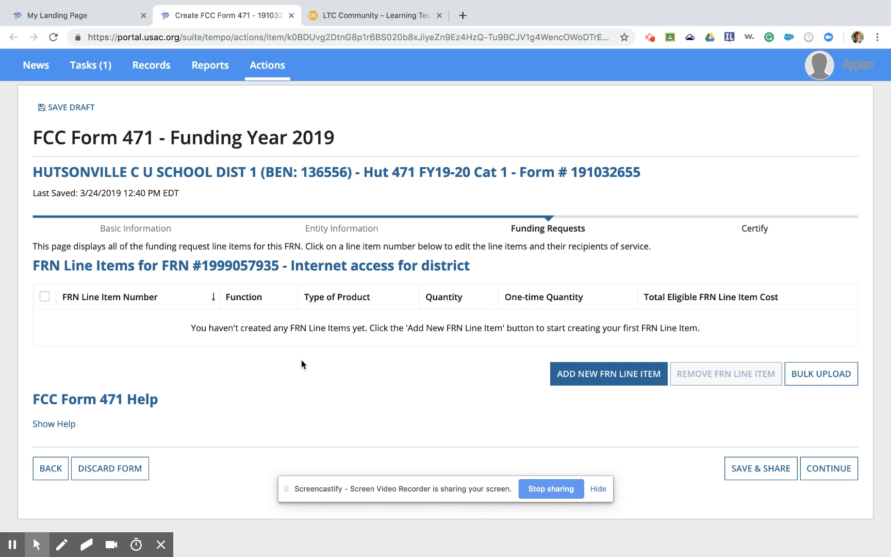
{"action": "left_click", "coordinate": [610, 375]}
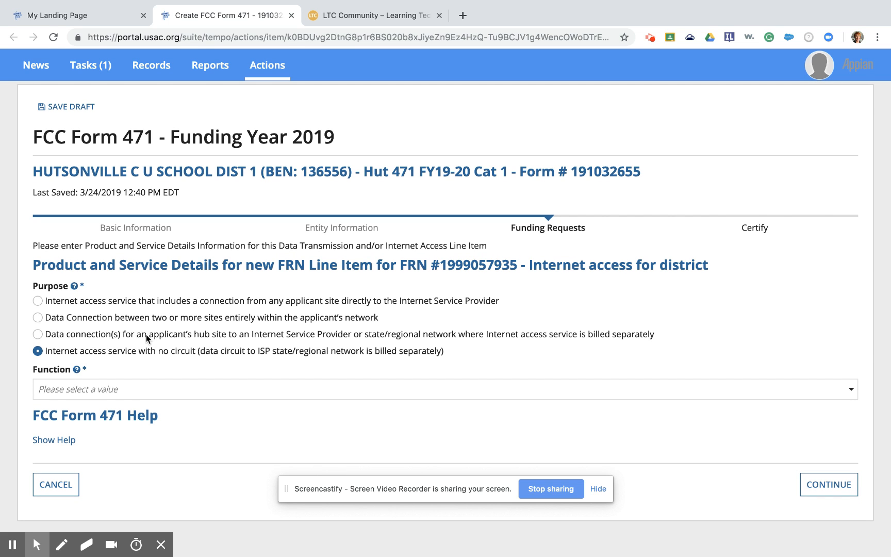
{"action": "left_click", "coordinate": [126, 388]}
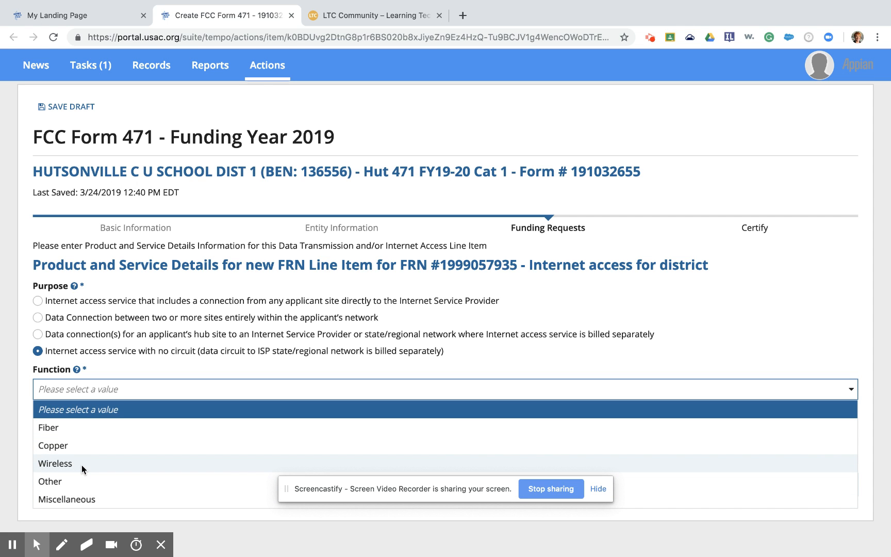
{"action": "left_click", "coordinate": [79, 432]}
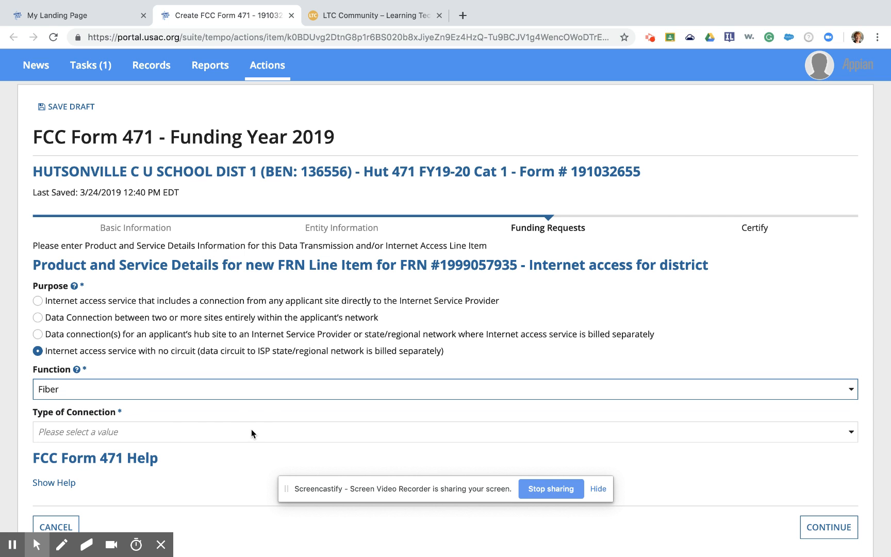
Set the line item's type of connection to Ethernet and continue to its bandwidth speed page
{"action": "left_click", "coordinate": [251, 433]}
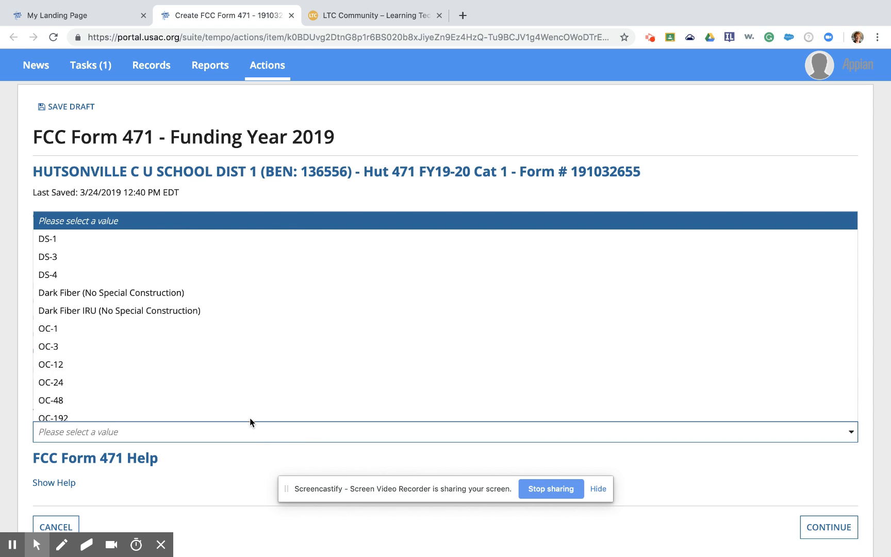
{"action": "scroll", "coordinate": [249, 382], "scroll_direction": "down", "scroll_amount": 1}
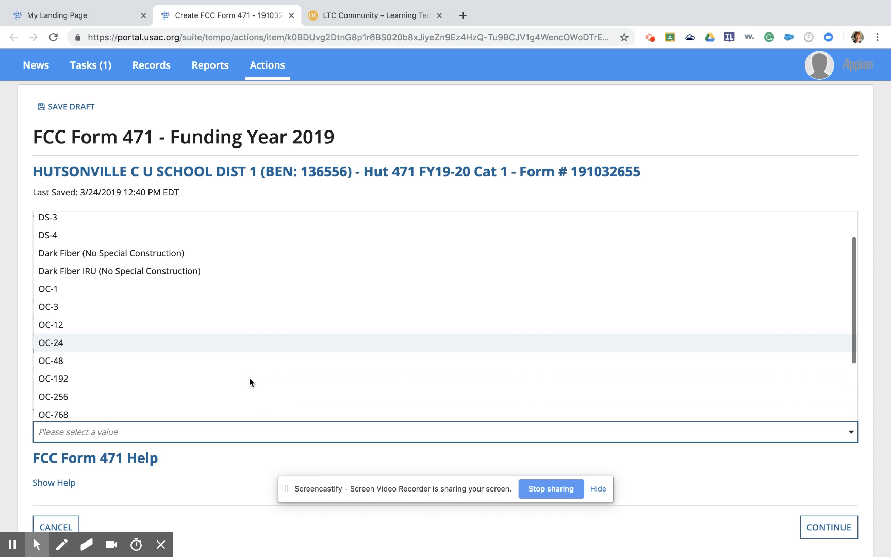
{"action": "scroll", "coordinate": [249, 382], "scroll_direction": "down", "scroll_amount": 3}
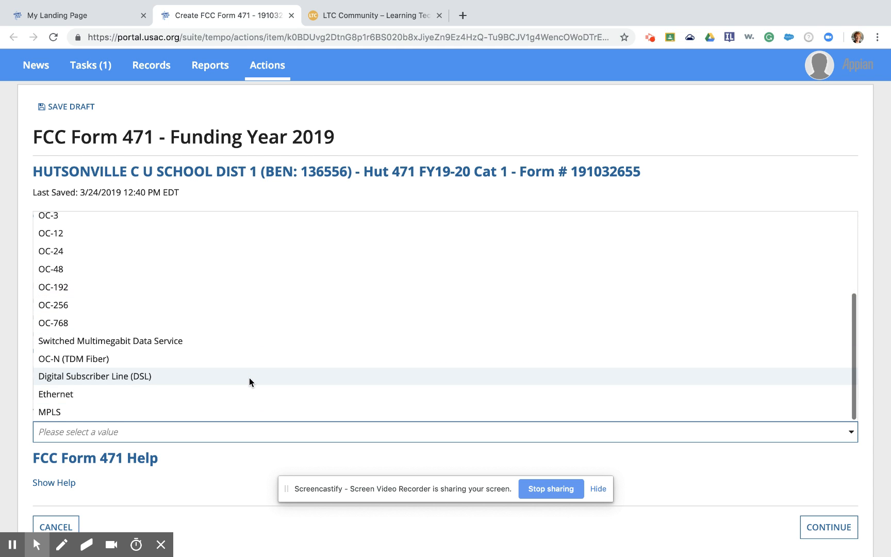
{"action": "scroll", "coordinate": [249, 377], "scroll_direction": "down", "scroll_amount": 1}
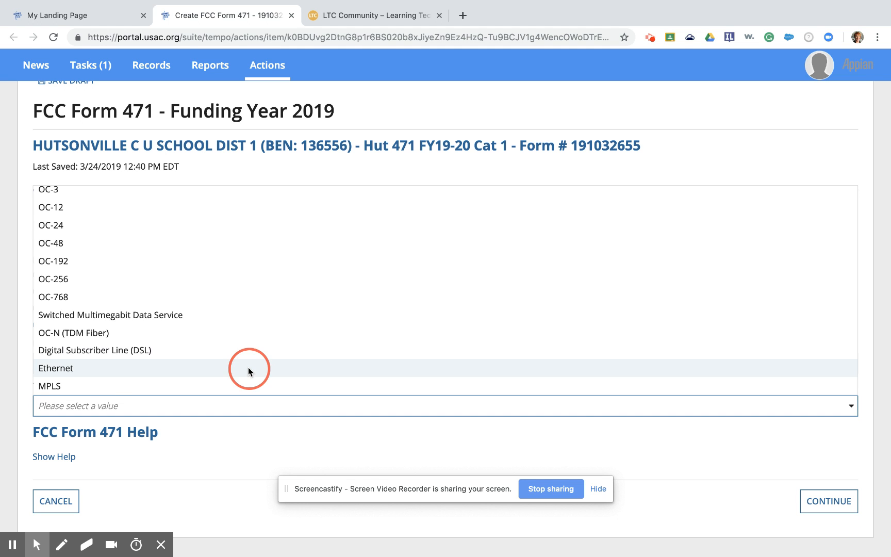
{"action": "left_click", "coordinate": [247, 368]}
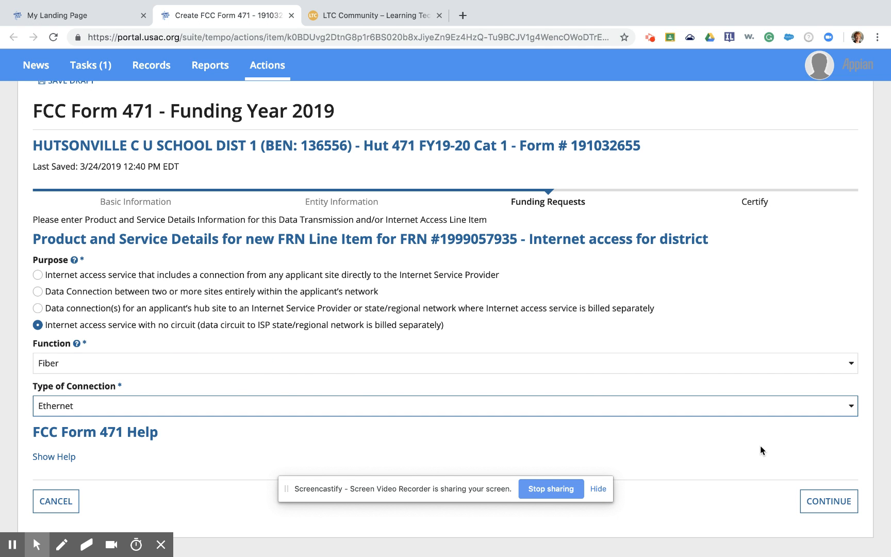
{"action": "left_click", "coordinate": [829, 501]}
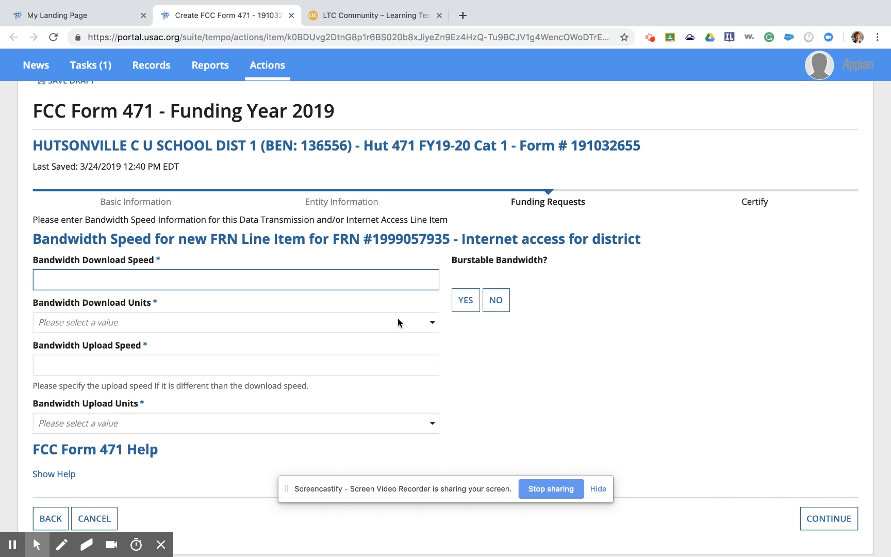
Set the line item's download bandwidth to 300 Mbps, answer No to burstable bandwidth, and continue to the connection information page
{"action": "type", "text": "300"}
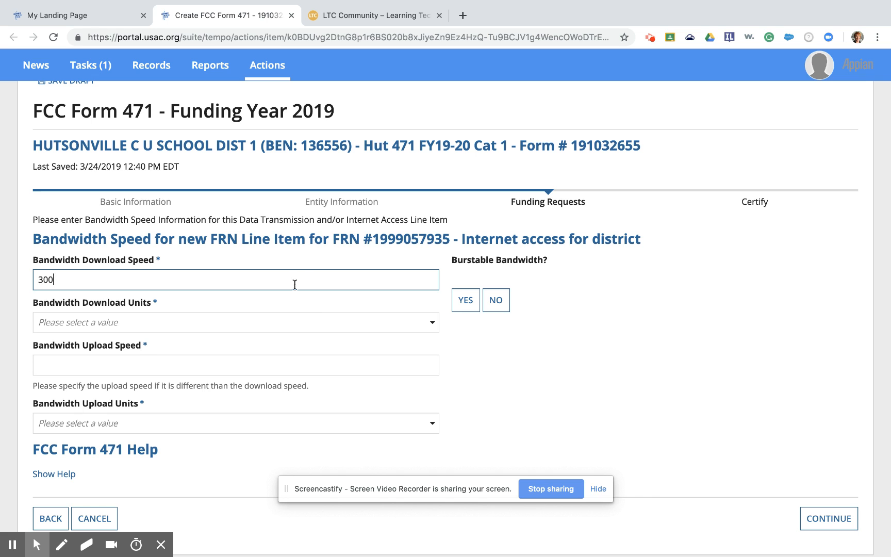
{"action": "left_click", "coordinate": [280, 322]}
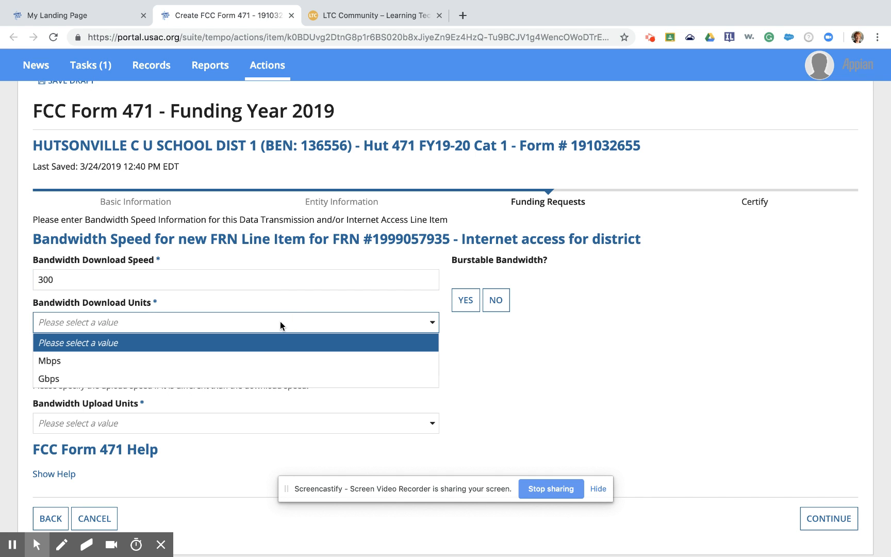
{"action": "left_click", "coordinate": [265, 359]}
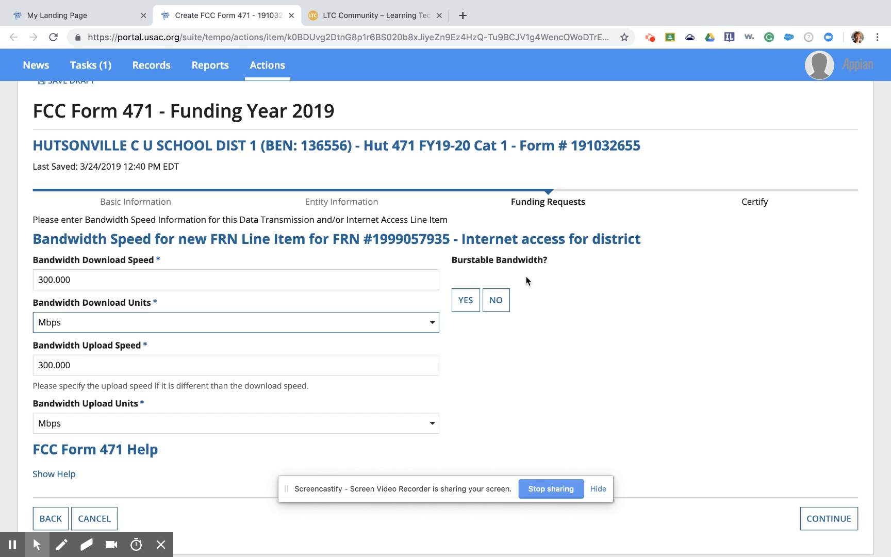
{"action": "left_click", "coordinate": [499, 299]}
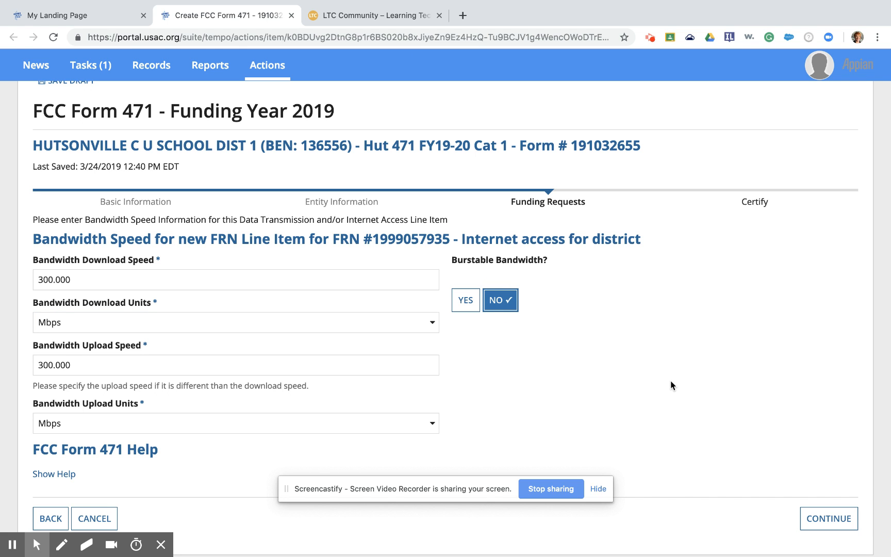
{"action": "left_click", "coordinate": [839, 527]}
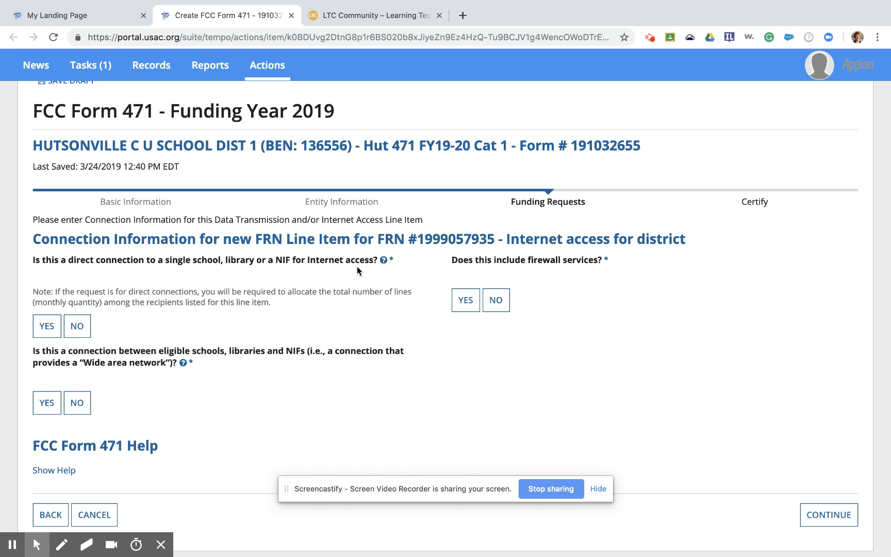
Answer No to direct connection, wide area network connection and firewall services, and continue to the cost calculation page
{"action": "left_click", "coordinate": [77, 327]}
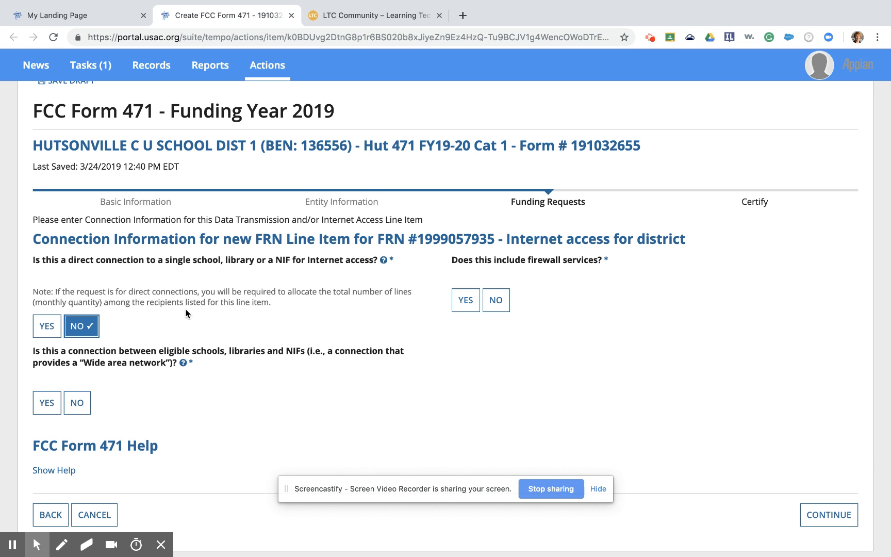
{"action": "scroll", "coordinate": [184, 320], "scroll_direction": "down", "scroll_amount": 1}
{"action": "mouse_move", "coordinate": [183, 359]}
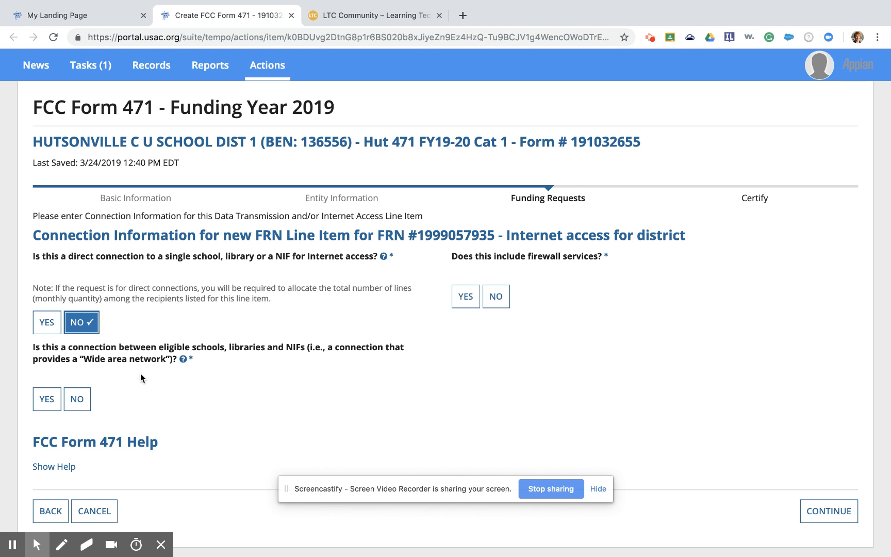
{"action": "left_click", "coordinate": [87, 398]}
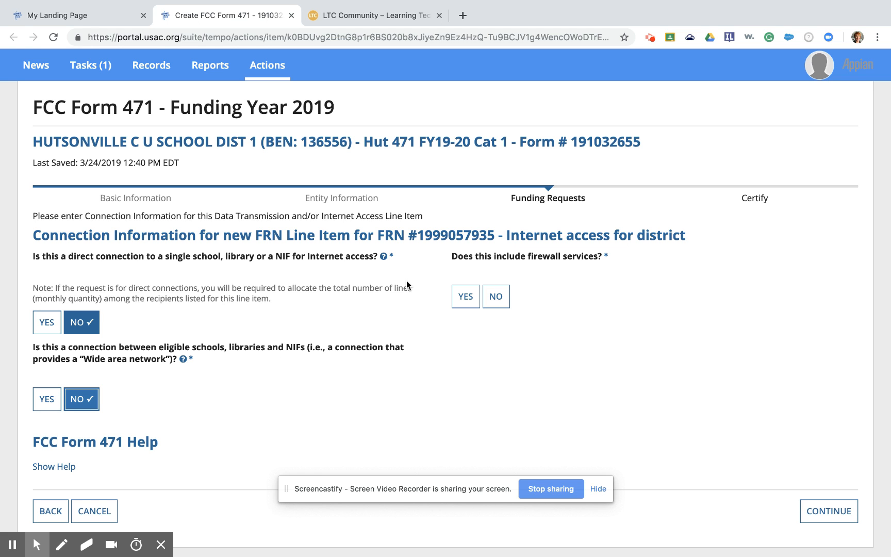
{"action": "left_click", "coordinate": [498, 298]}
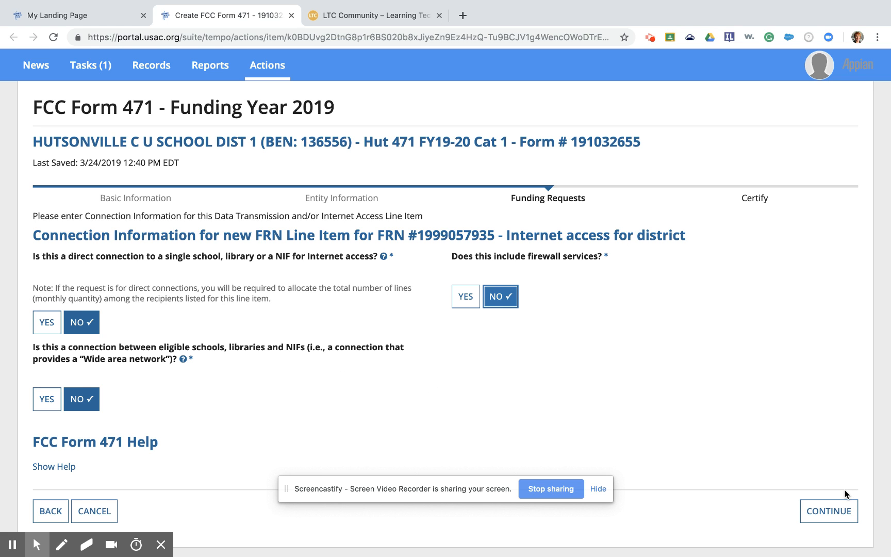
{"action": "left_click", "coordinate": [835, 521]}
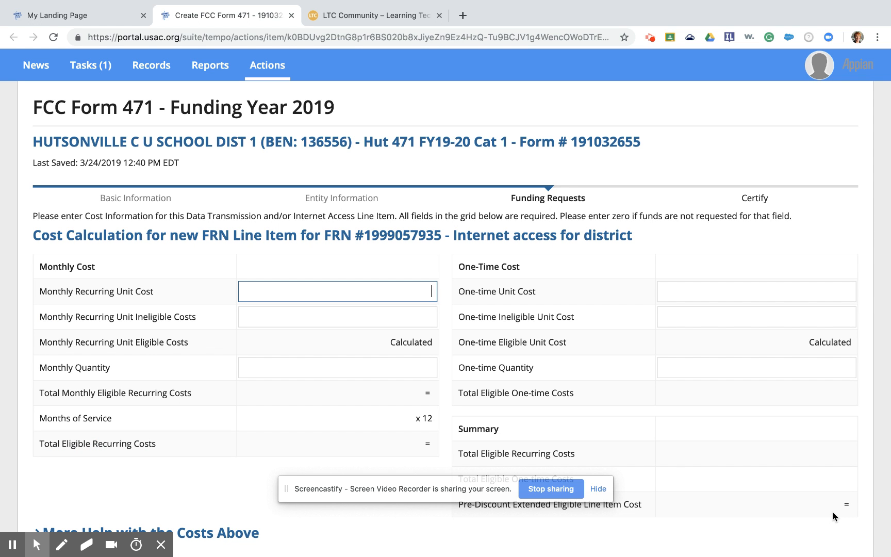
Enter the monthly costs: recurring unit cost $800, ineligible costs $0 and monthly quantity 1
{"action": "type", "text": "800"}
{"action": "left_click", "coordinate": [417, 324]}
{"action": "type", "text": "0"}
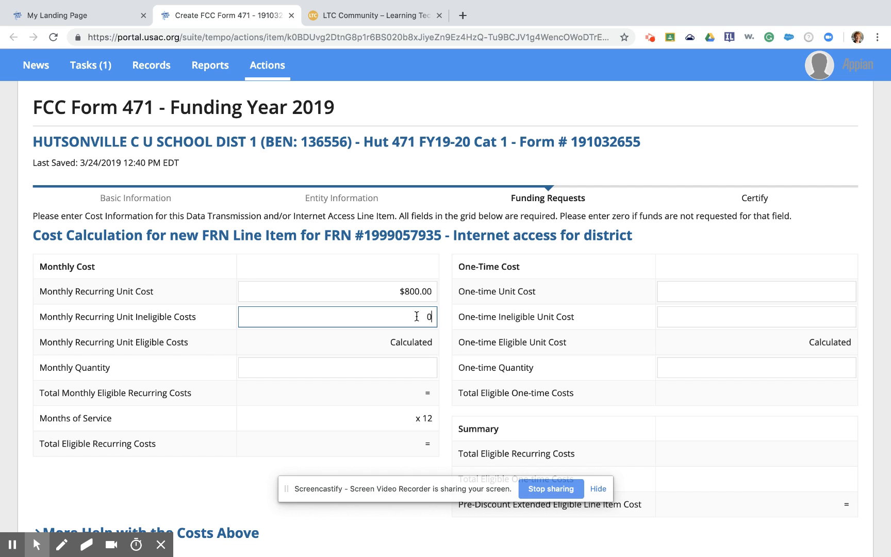
{"action": "left_click", "coordinate": [417, 359]}
{"action": "type", "text": "1"}
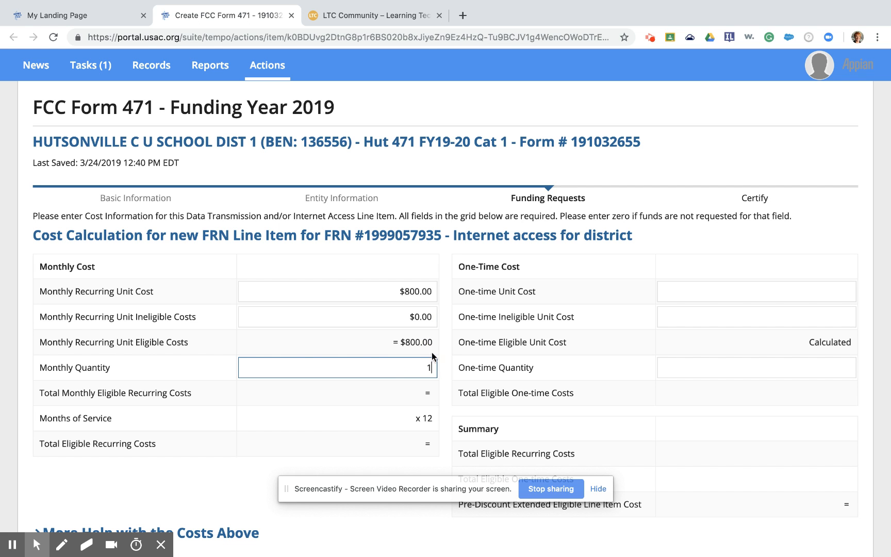
Set the one-time unit cost, one-time ineligible unit cost and one-time quantity to 0, and save the cost calculation
{"action": "left_click", "coordinate": [677, 285]}
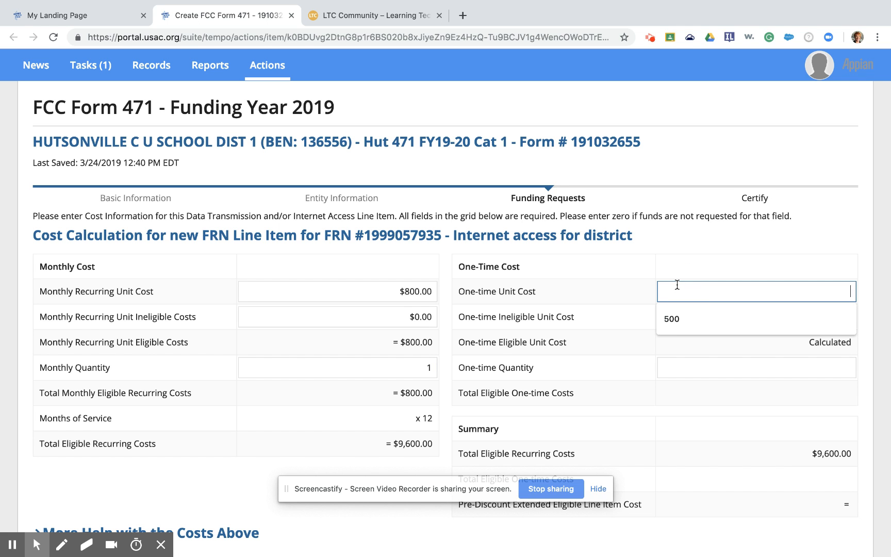
{"action": "type", "text": "0"}
{"action": "left_click", "coordinate": [707, 320]}
{"action": "type", "text": "0"}
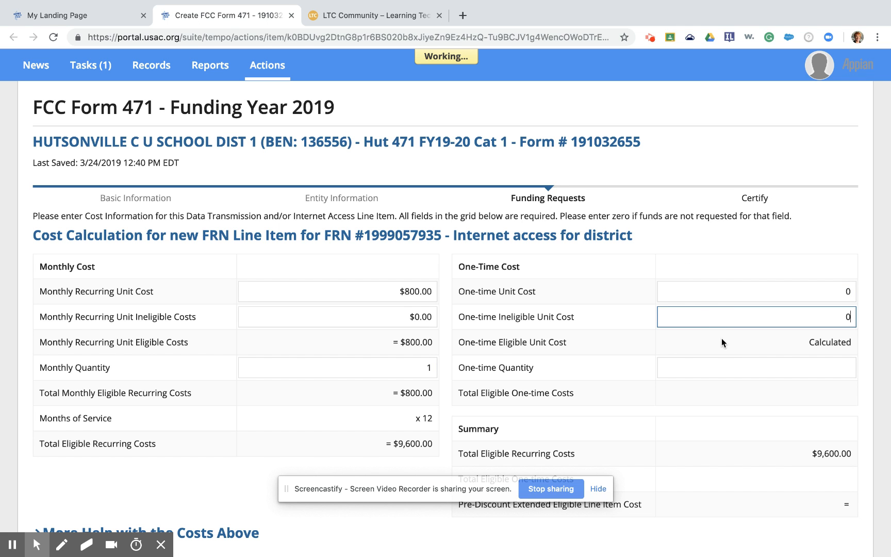
{"action": "left_click", "coordinate": [751, 368]}
{"action": "type", "text": "0"}
{"action": "left_click", "coordinate": [745, 422]}
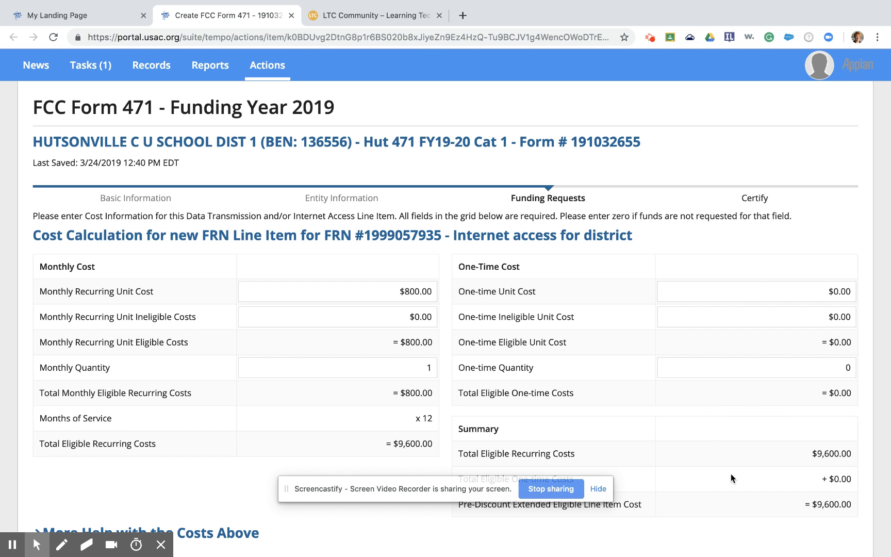
{"action": "scroll", "coordinate": [766, 510], "scroll_direction": "down", "scroll_amount": 5}
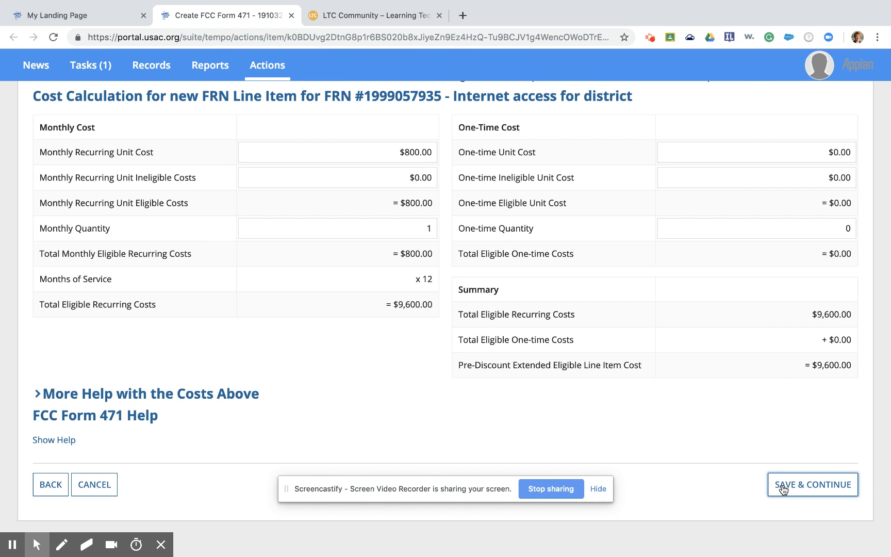
{"action": "left_click", "coordinate": [783, 489]}
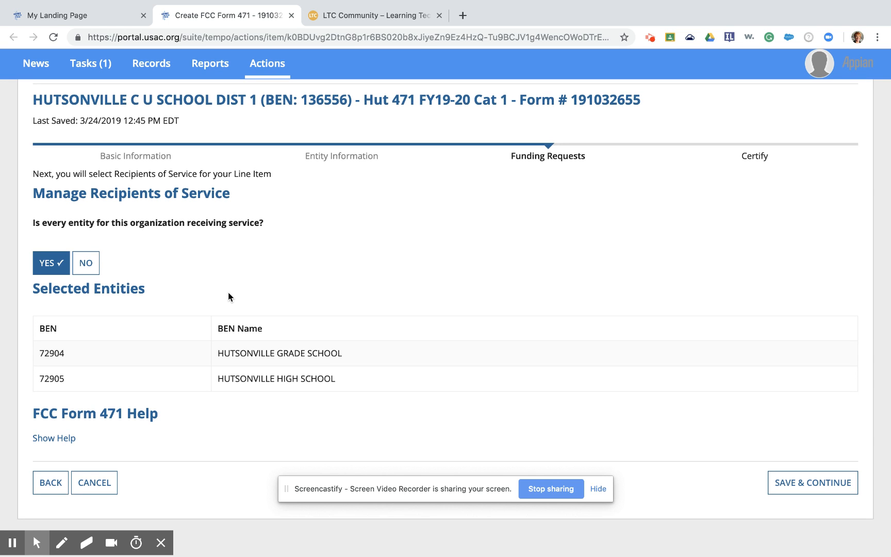
Save the recipients of service with Yes for every entity receiving service, and continue past the line item list to the funding requests overview
{"action": "left_click", "coordinate": [804, 486]}
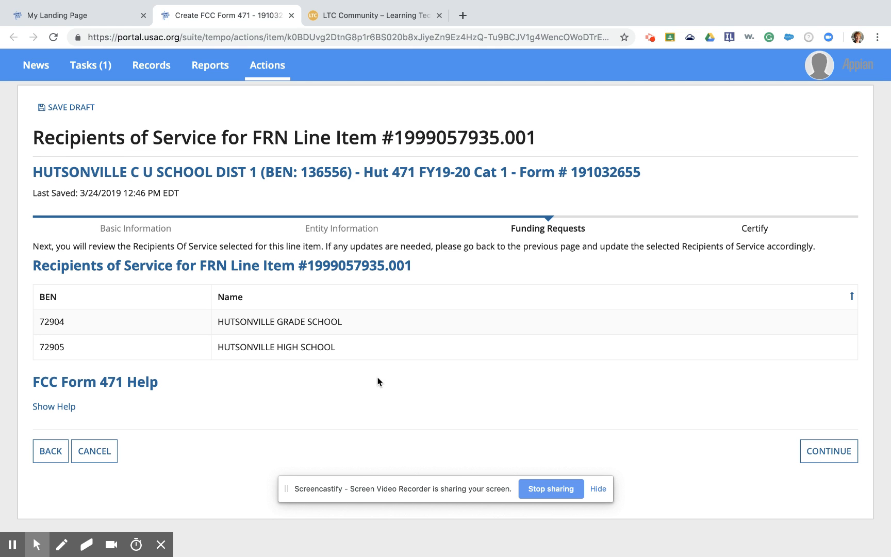
{"action": "left_click", "coordinate": [830, 454]}
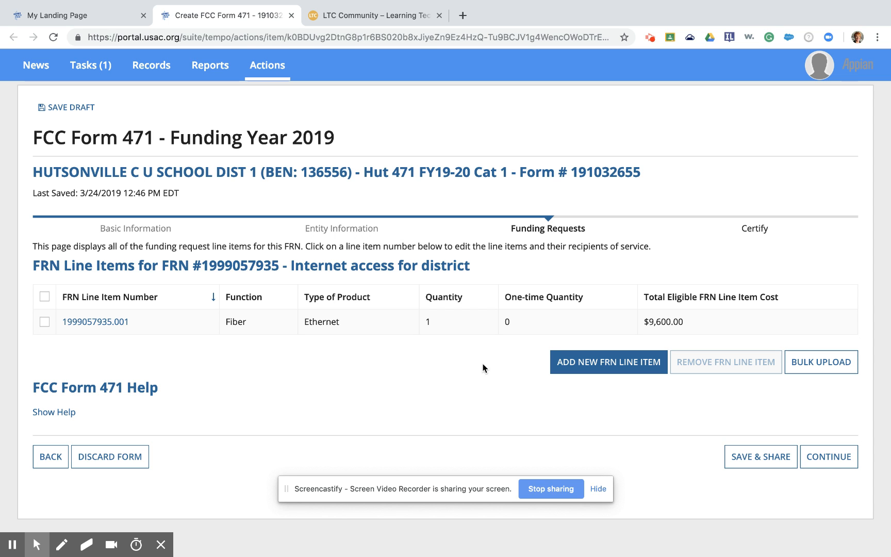
{"action": "left_click", "coordinate": [845, 457]}
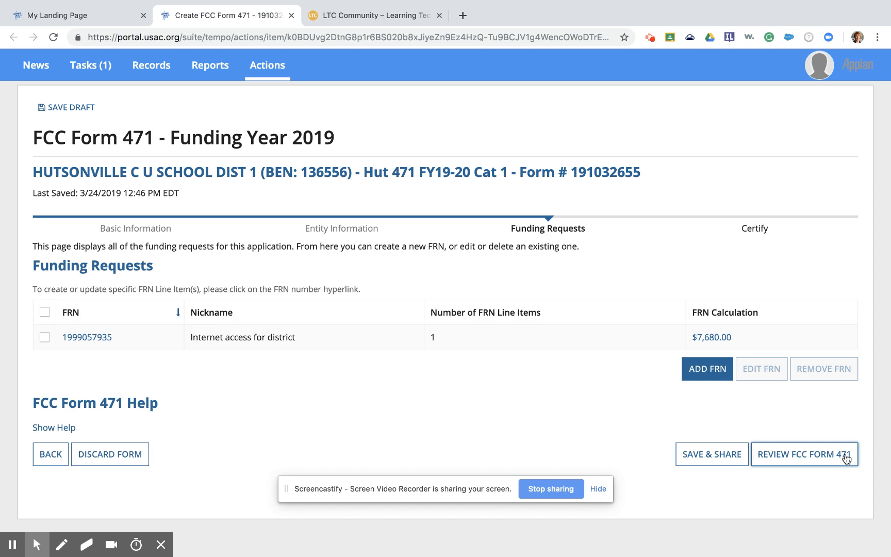